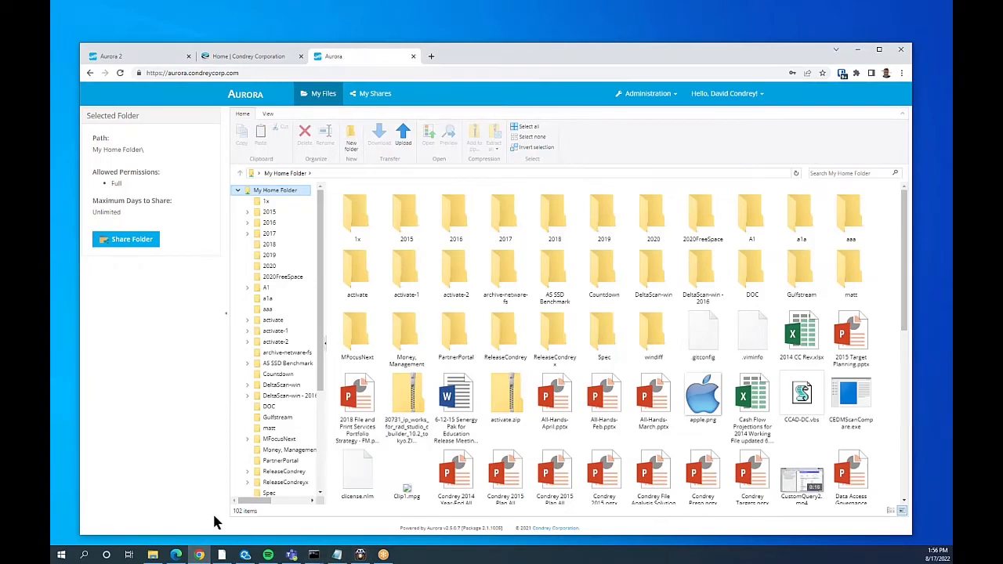
In File Explorer, expand Shares (S:) and the U: home drive, then open A1 > Analytics.
{"action": "left_click", "coordinate": [154, 554]}
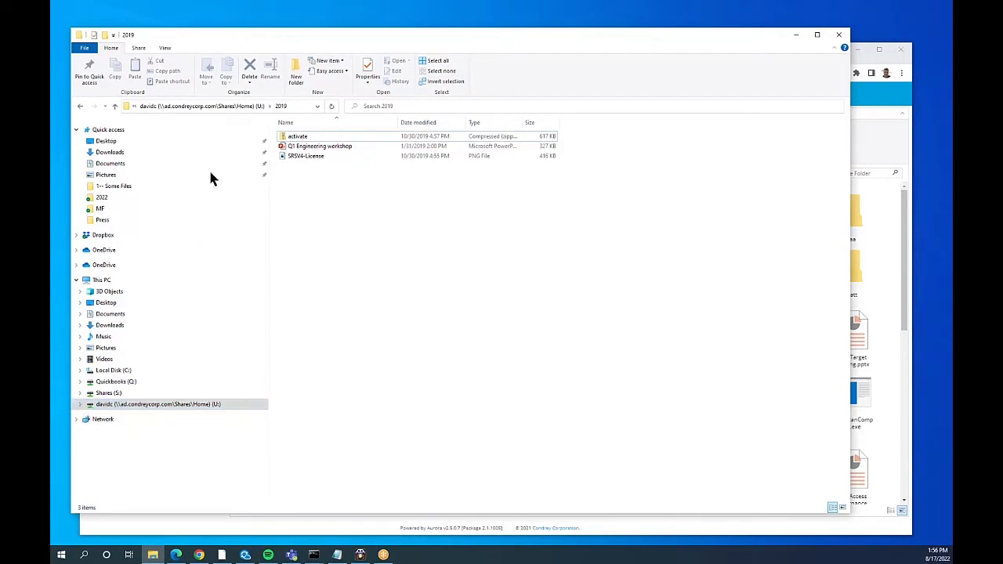
{"action": "mouse_move", "coordinate": [217, 36]}
{"action": "left_mouse_down"}
{"action": "mouse_move", "coordinate": [239, 29]}
{"action": "mouse_move", "coordinate": [224, 32]}
{"action": "left_mouse_up"}
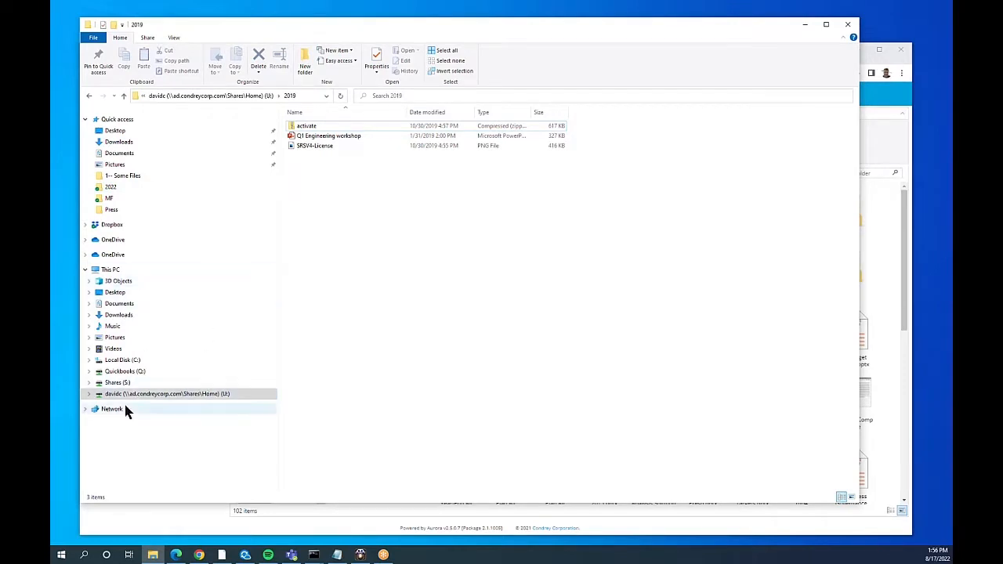
{"action": "left_click", "coordinate": [88, 383]}
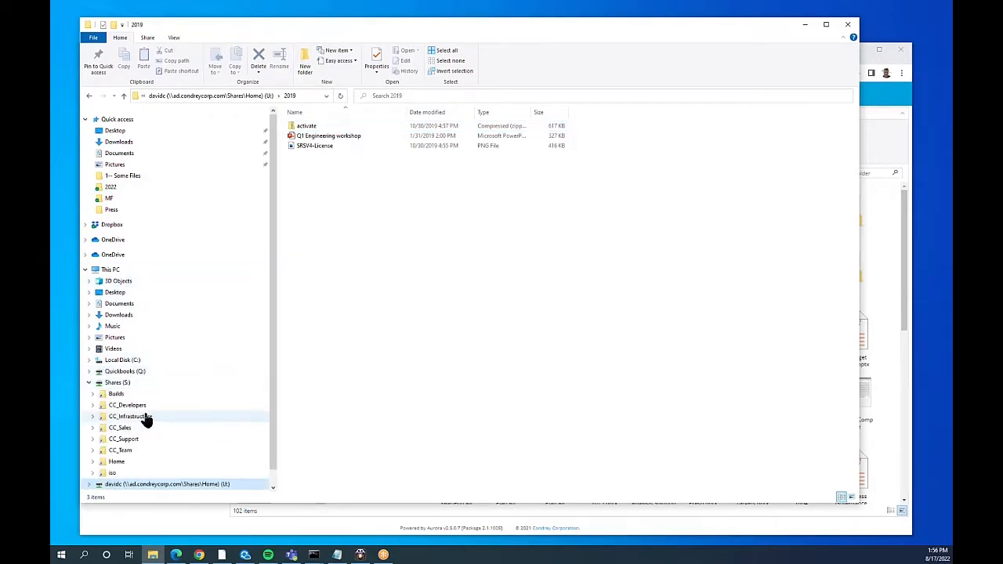
{"action": "scroll", "coordinate": [116, 435], "scroll_direction": "down", "scroll_amount": 1}
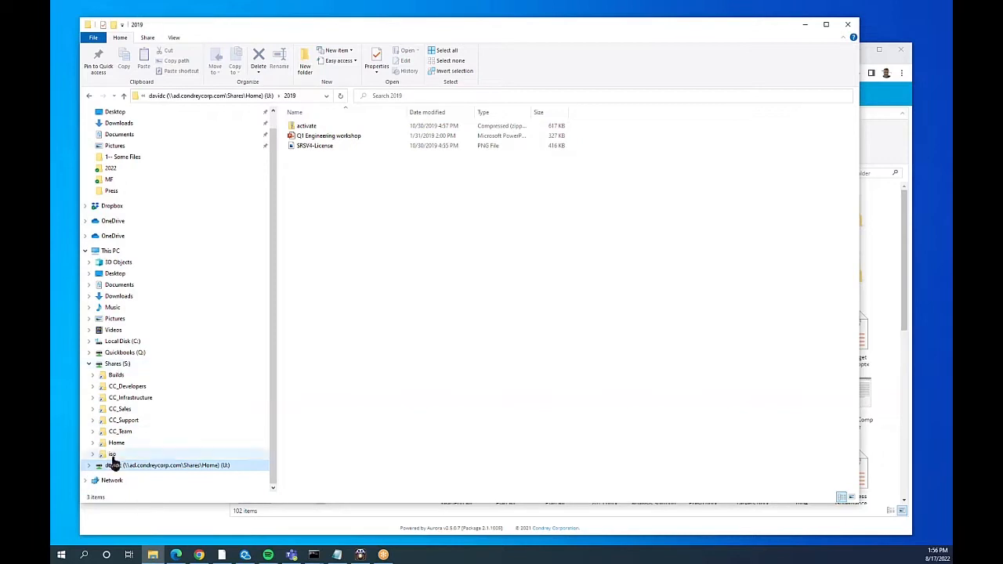
{"action": "left_click", "coordinate": [87, 466]}
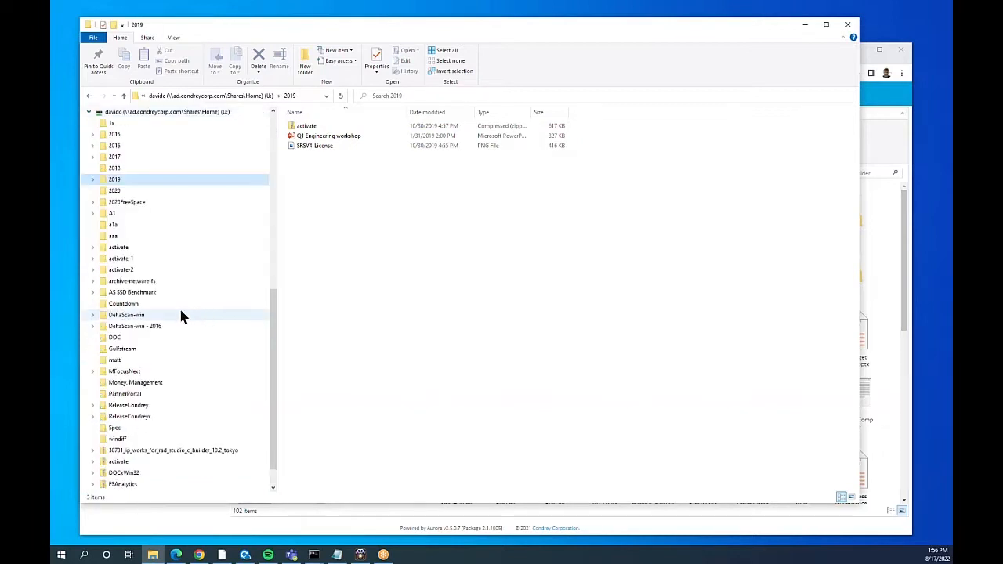
{"action": "left_click", "coordinate": [129, 214]}
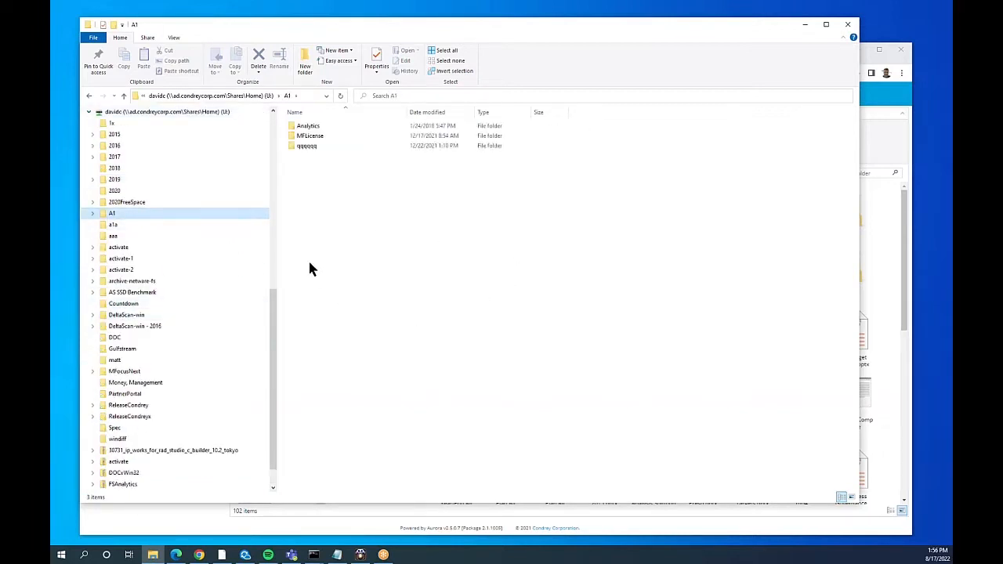
{"action": "left_click", "coordinate": [92, 214]}
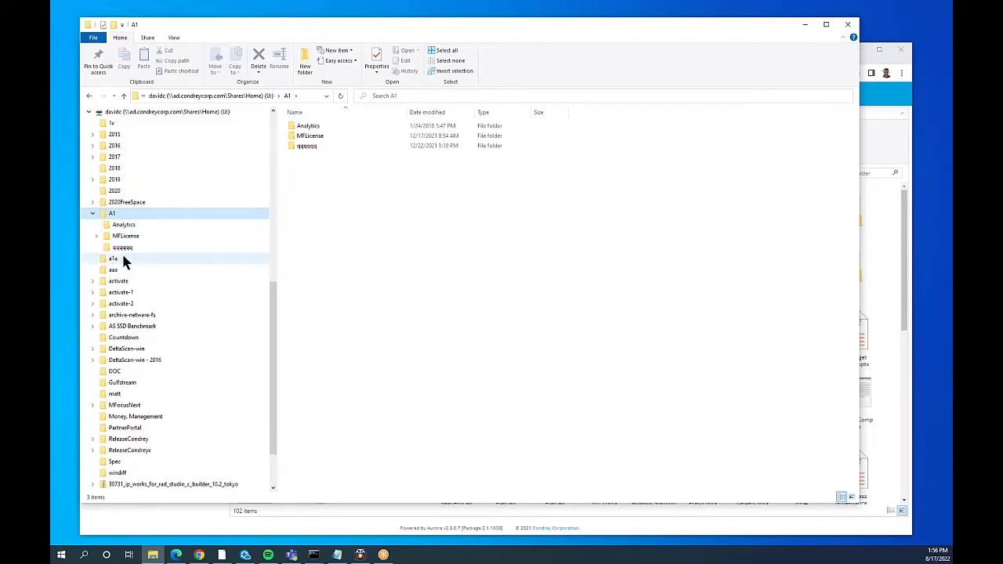
{"action": "left_click", "coordinate": [117, 225]}
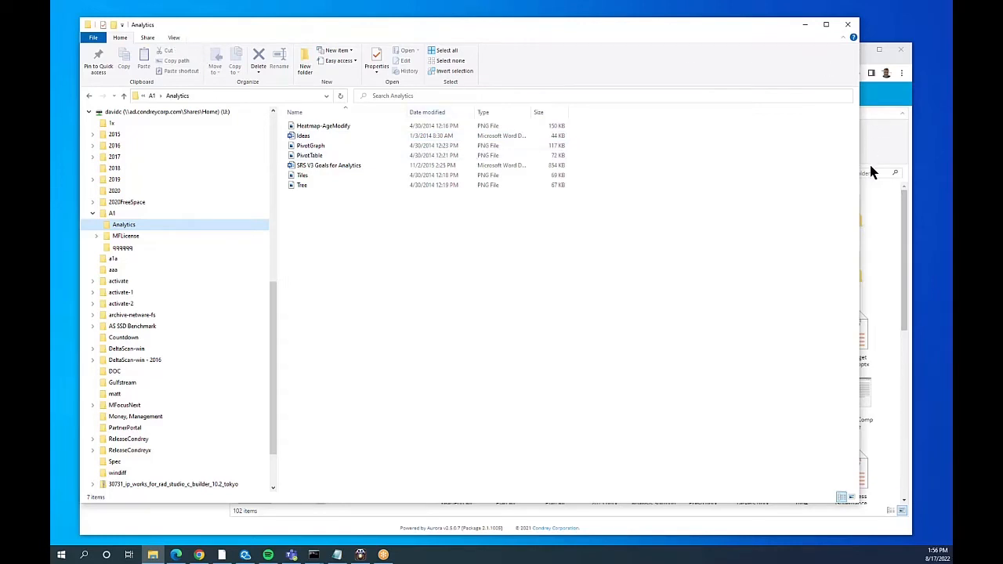
In Aurora's folder tree, expand A1 and open the Analytics folder.
{"action": "left_click", "coordinate": [894, 145]}
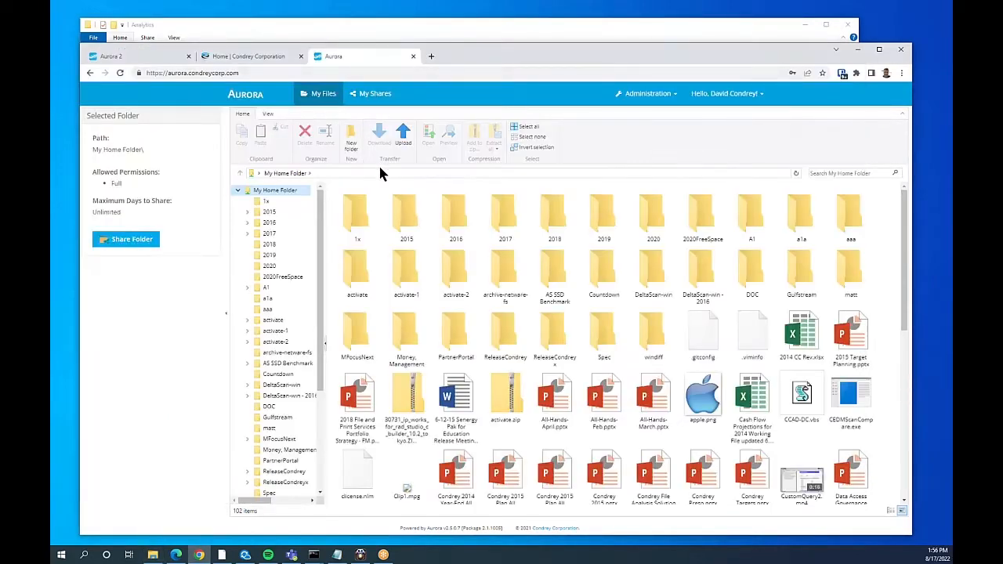
{"action": "left_click", "coordinate": [238, 192]}
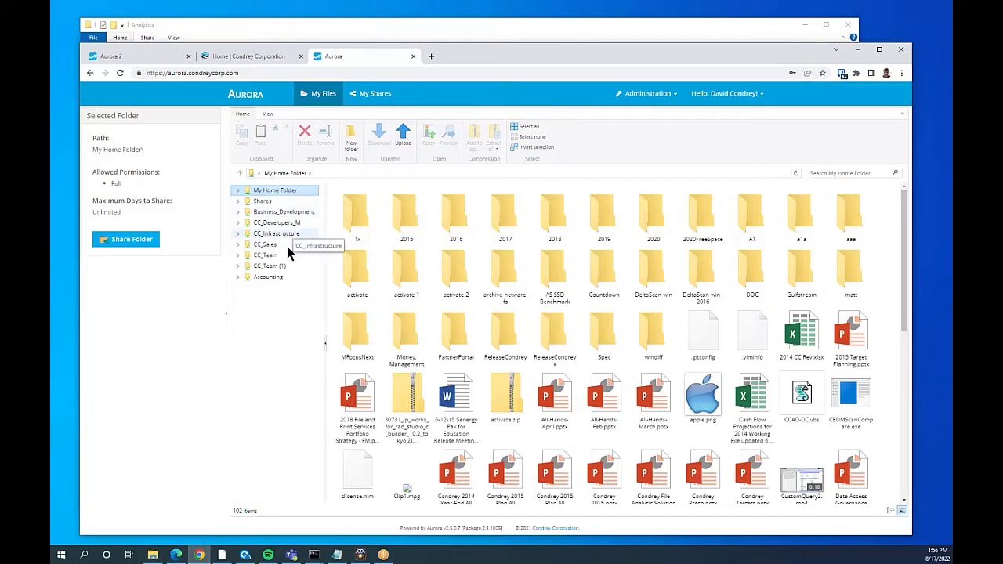
{"action": "left_click", "coordinate": [237, 191]}
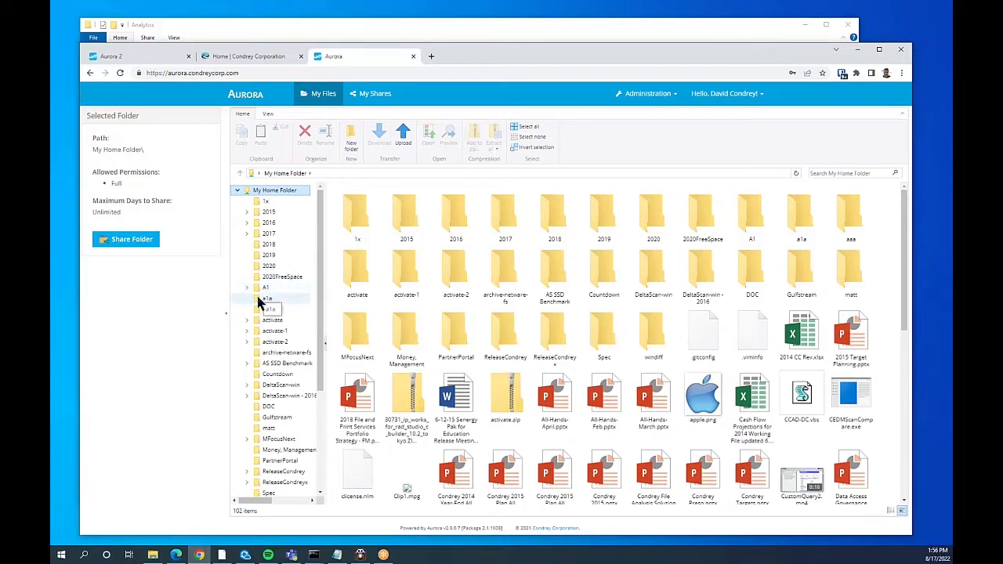
{"action": "left_click", "coordinate": [246, 288]}
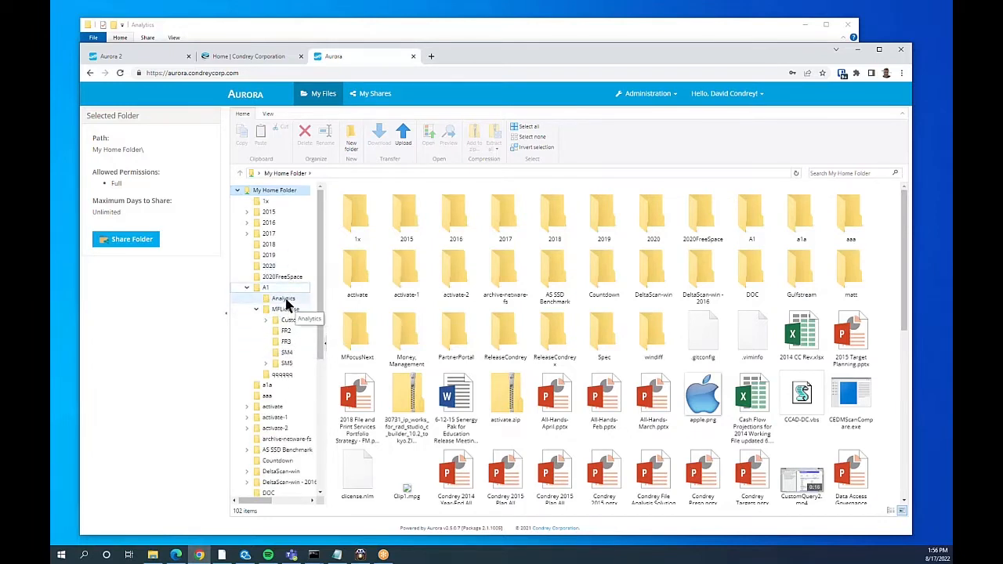
{"action": "left_click", "coordinate": [284, 300]}
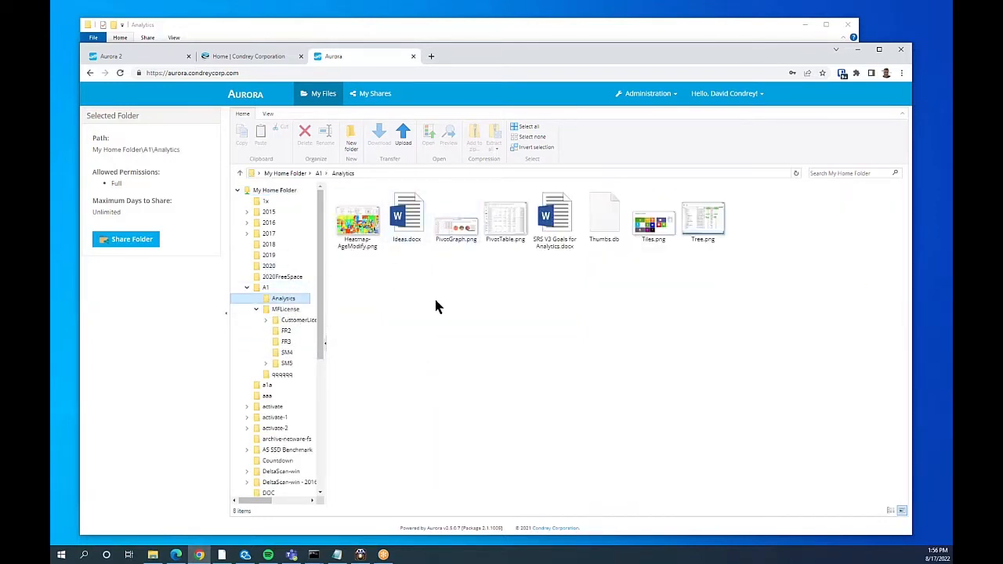
Switch File Explorer's Analytics view to Extra large icons, then return to Aurora.
{"action": "left_click", "coordinate": [349, 39]}
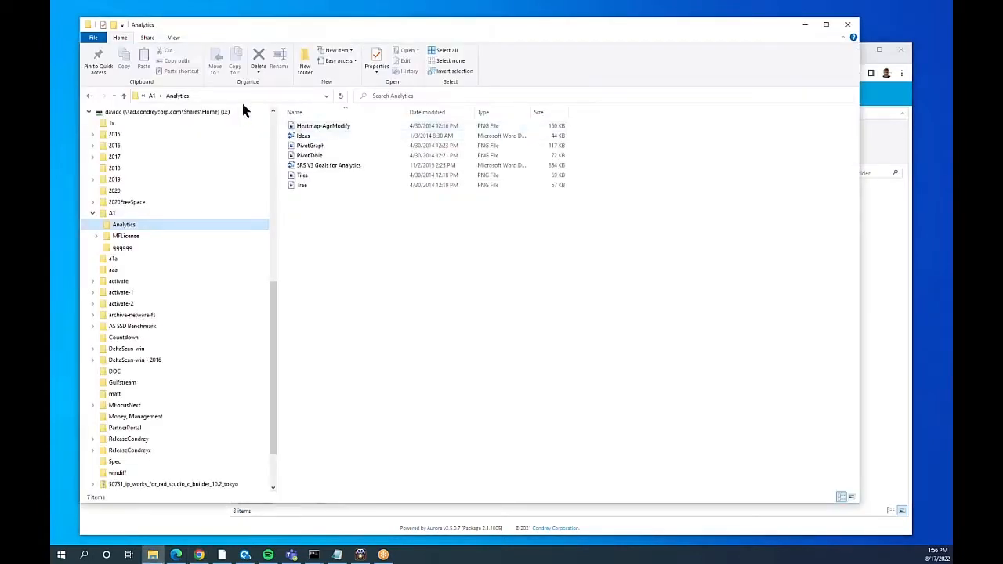
{"action": "left_click", "coordinate": [173, 38]}
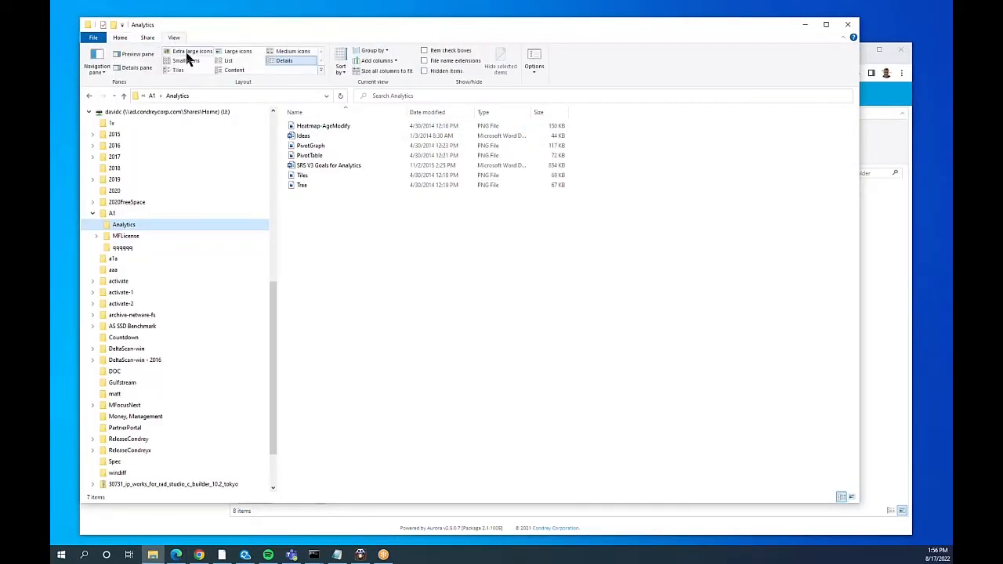
{"action": "left_click", "coordinate": [190, 51]}
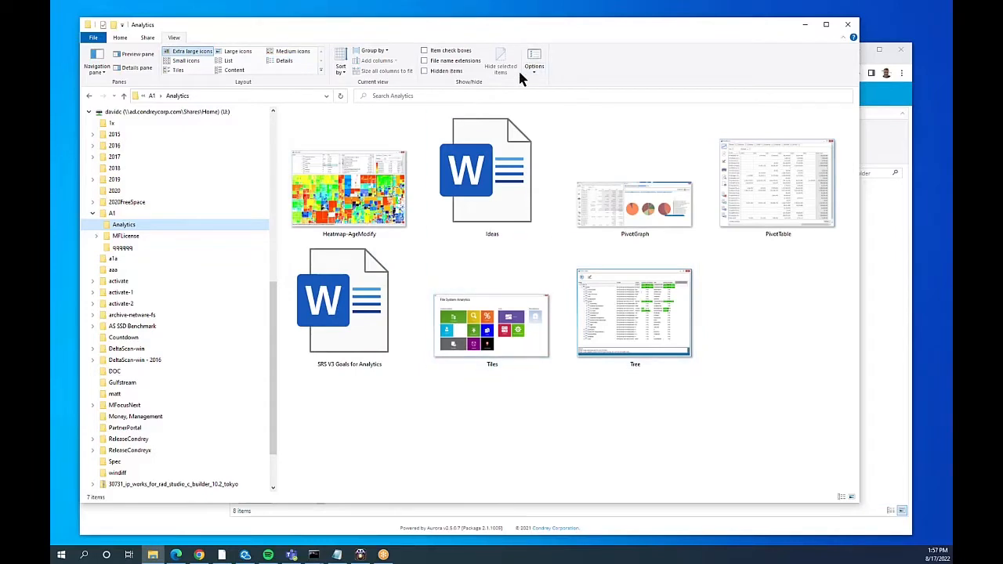
{"action": "left_click", "coordinate": [877, 155]}
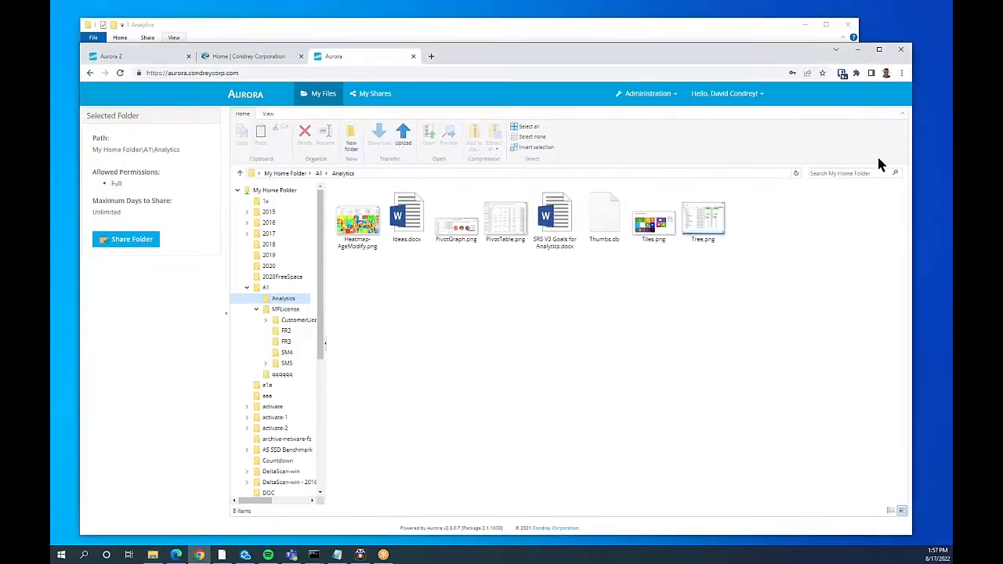
{"action": "double_click", "coordinate": [363, 224]}
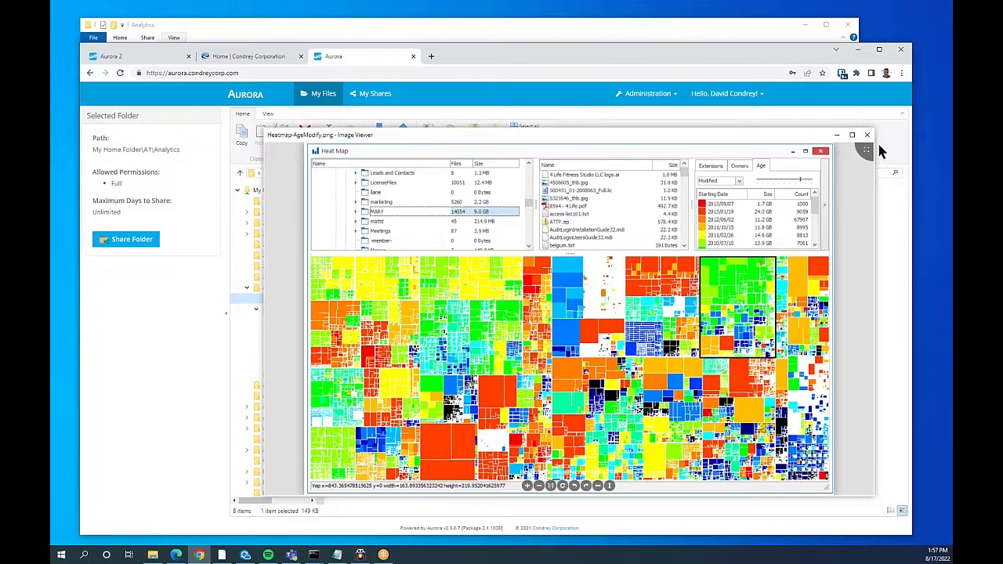
{"action": "left_click", "coordinate": [867, 137]}
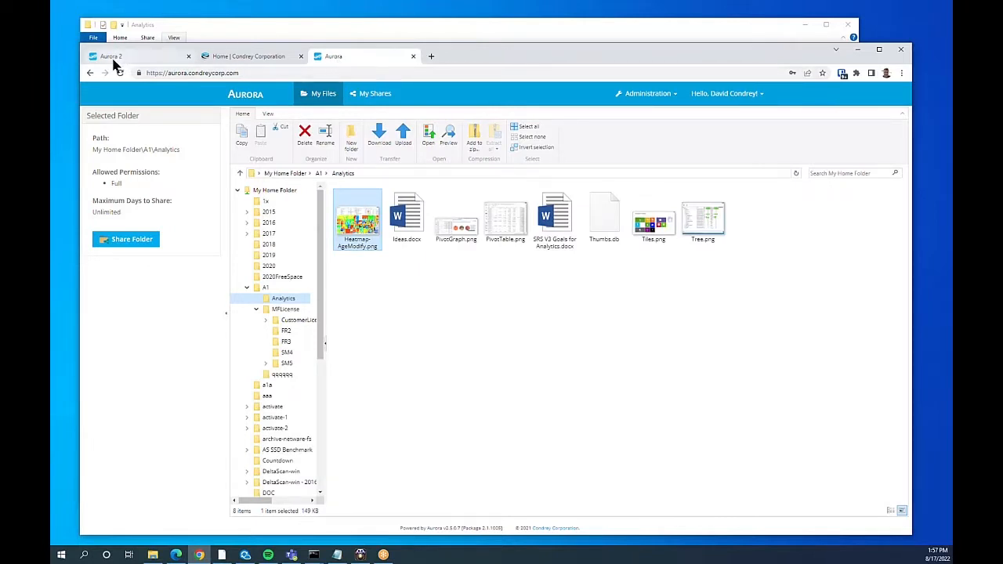
Sign in to Aurora 2 with the saved administrator username and password, retrying after Invalid credentials.
{"action": "left_click", "coordinate": [157, 55]}
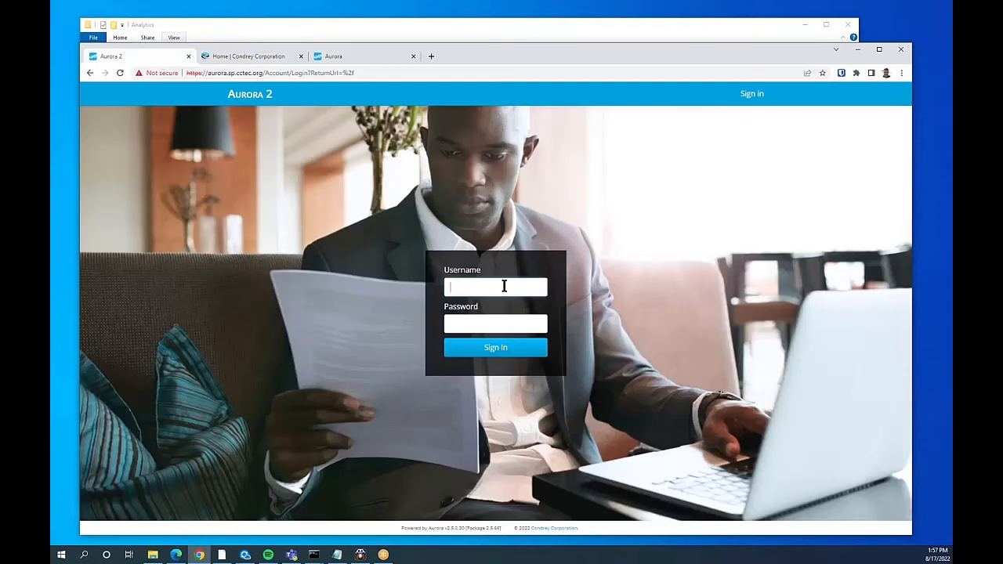
{"action": "left_click", "coordinate": [504, 286]}
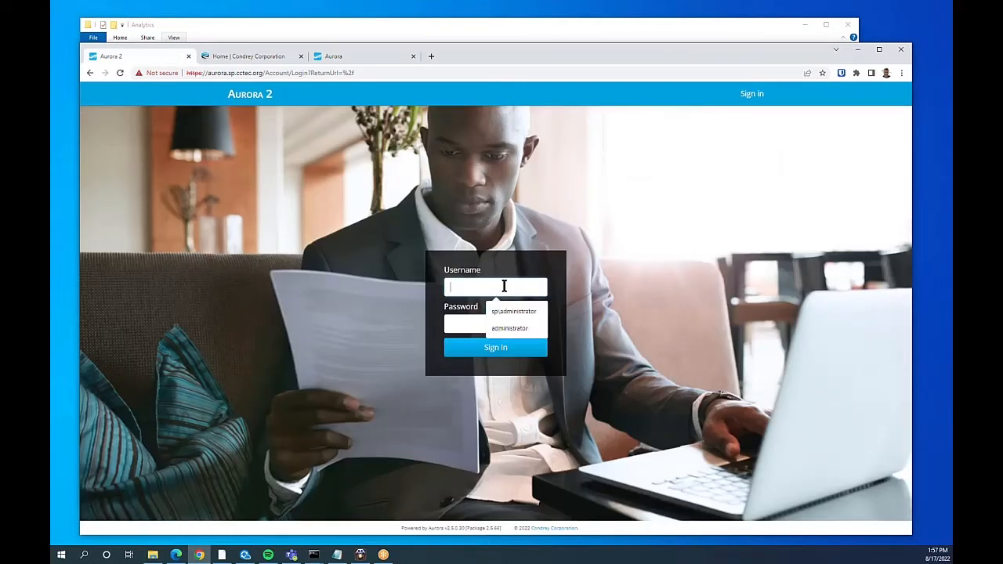
{"action": "left_click", "coordinate": [516, 332]}
{"action": "left_click", "coordinate": [478, 326]}
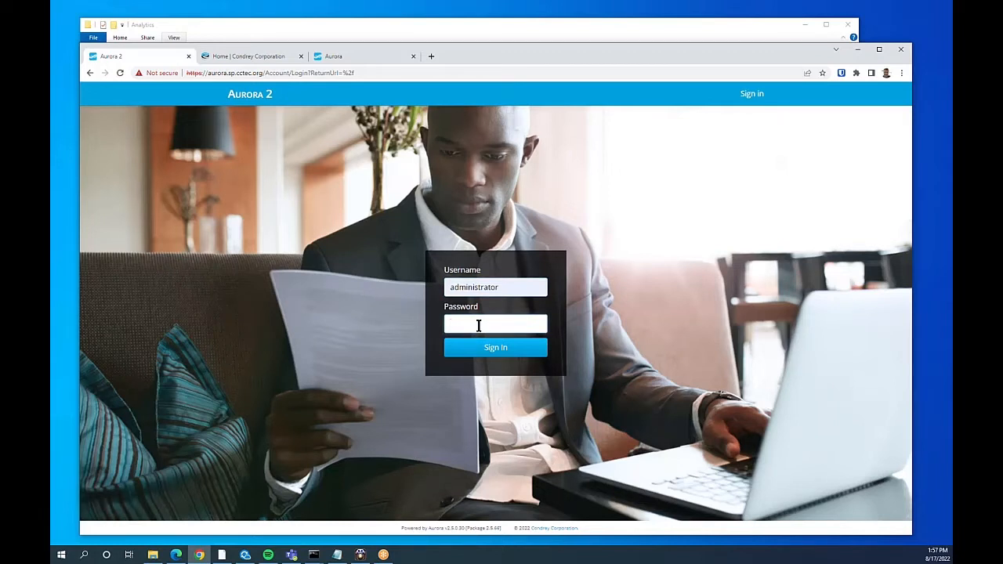
{"action": "type", "text": "•••••••"}
{"action": "key", "text": "Return"}
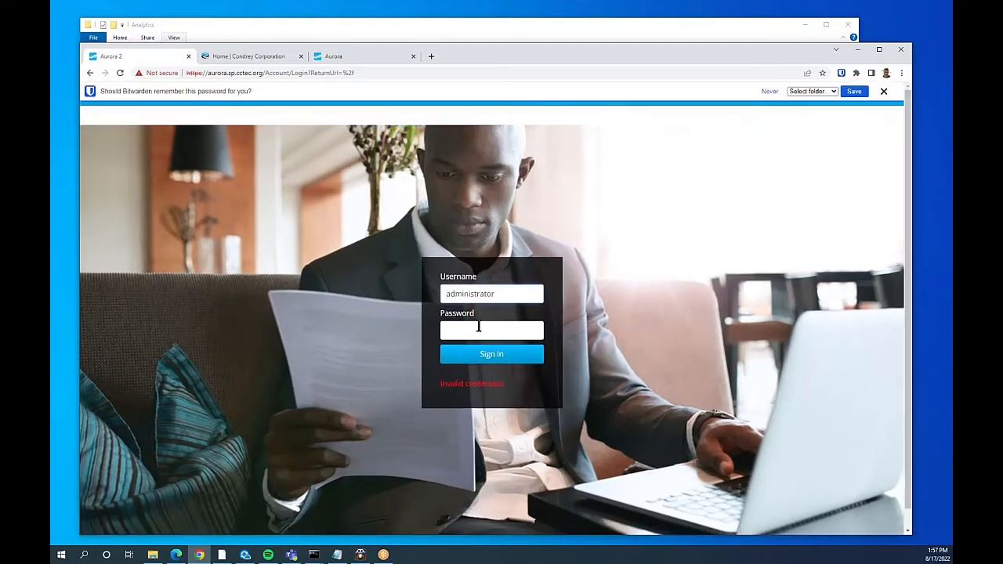
{"action": "left_click", "coordinate": [481, 328]}
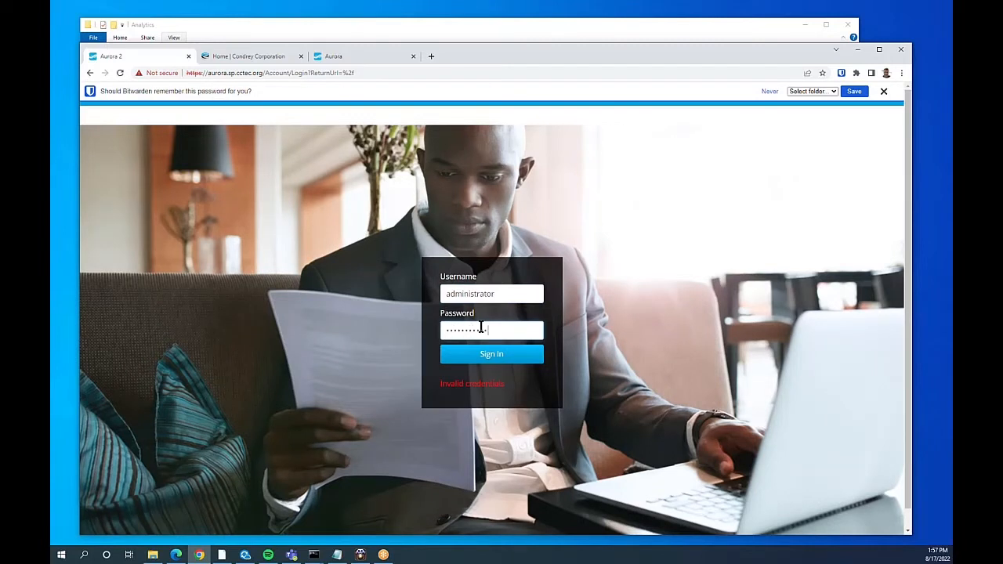
{"action": "type", "text": "•••••••••"}
{"action": "key", "text": "Return"}
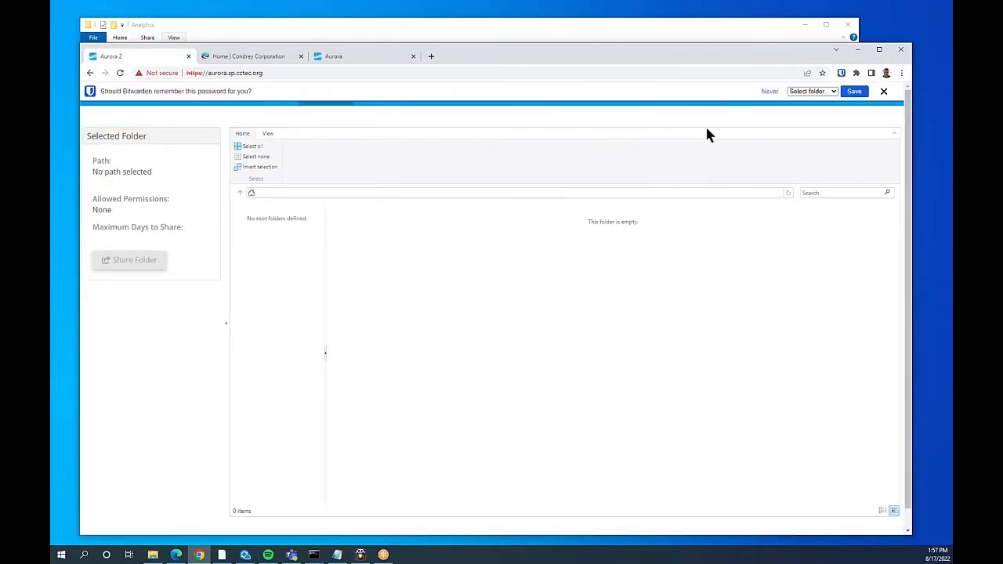
Dismiss the password prompt and open Administration > Configure's User Access settings for aurora_2fa_required.
{"action": "left_click", "coordinate": [883, 93]}
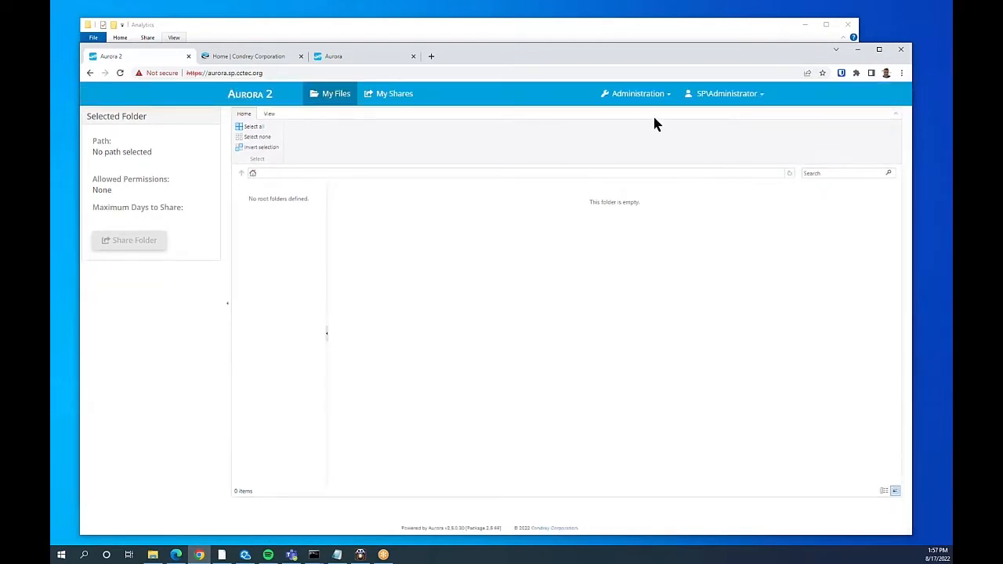
{"action": "mouse_move", "coordinate": [617, 95]}
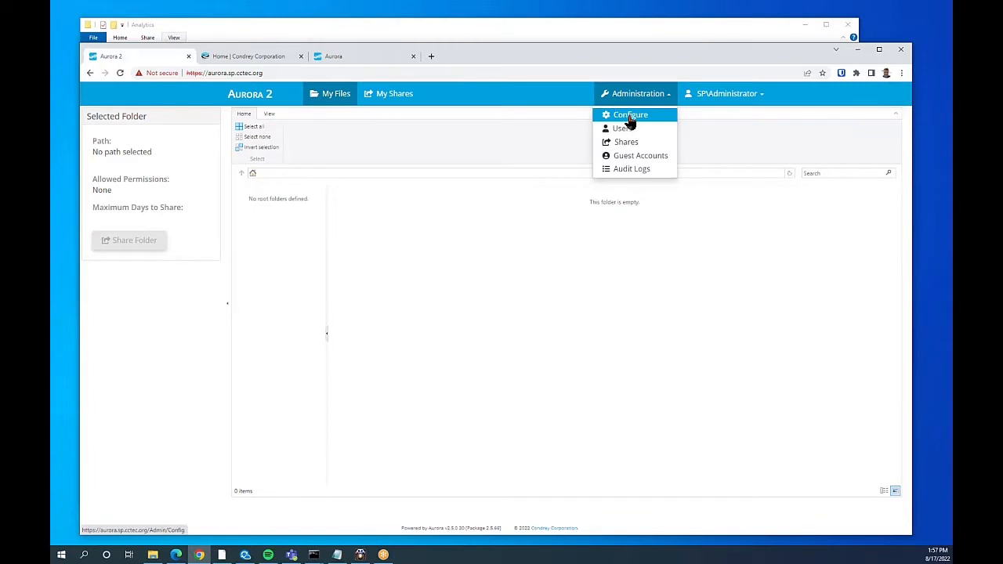
{"action": "left_click", "coordinate": [629, 118]}
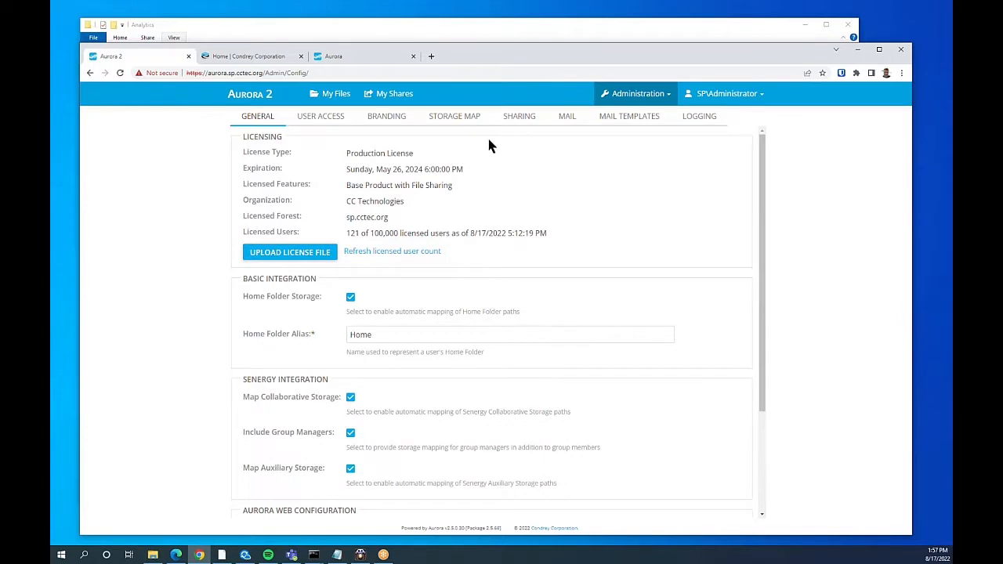
{"action": "left_click", "coordinate": [329, 123]}
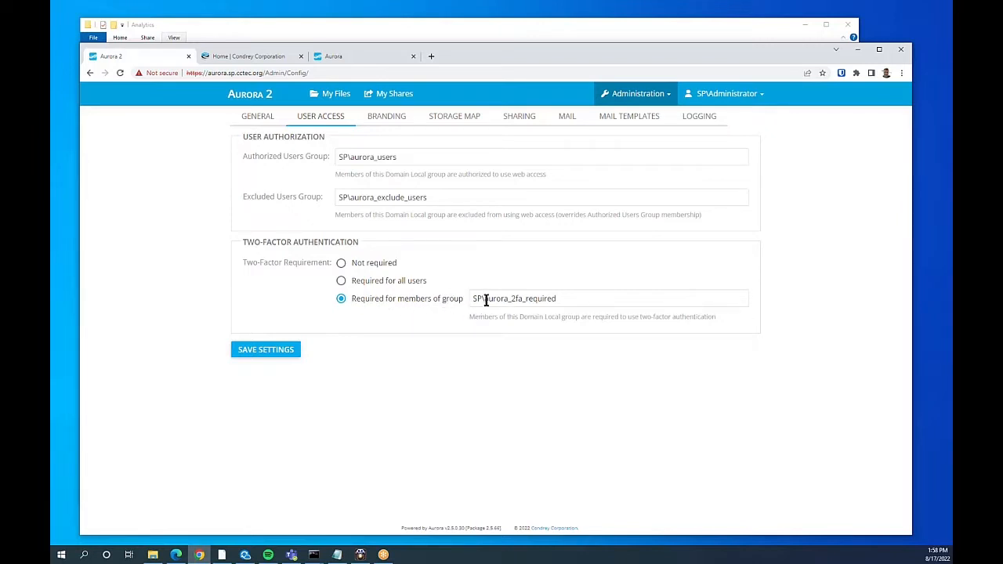
Leave the 2FA group field and bring the Edge Aurora 2 sign-in window over Chrome.
{"action": "left_click_drag", "start_coordinate": [485, 299], "coordinate": [583, 298]}
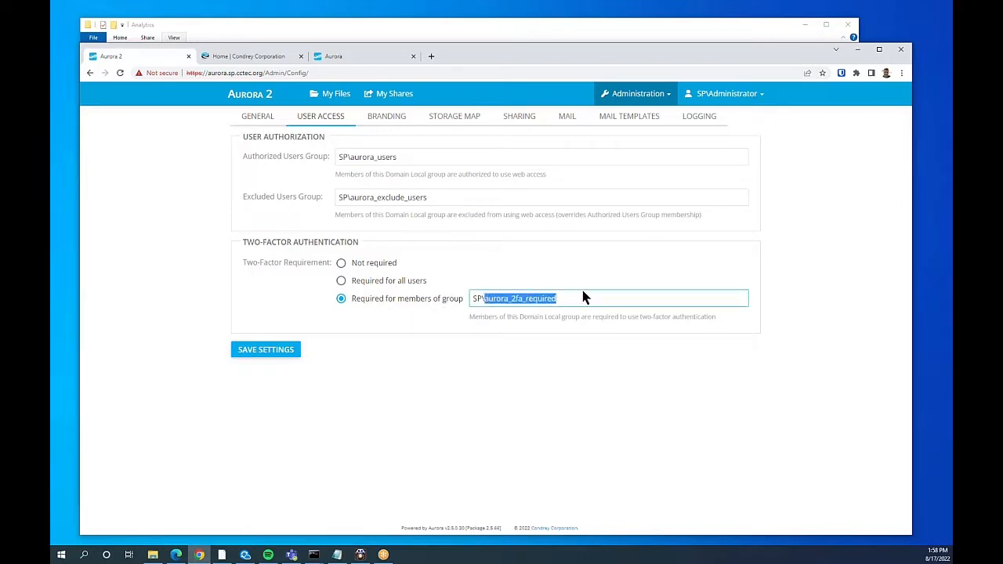
{"action": "left_click", "coordinate": [494, 385]}
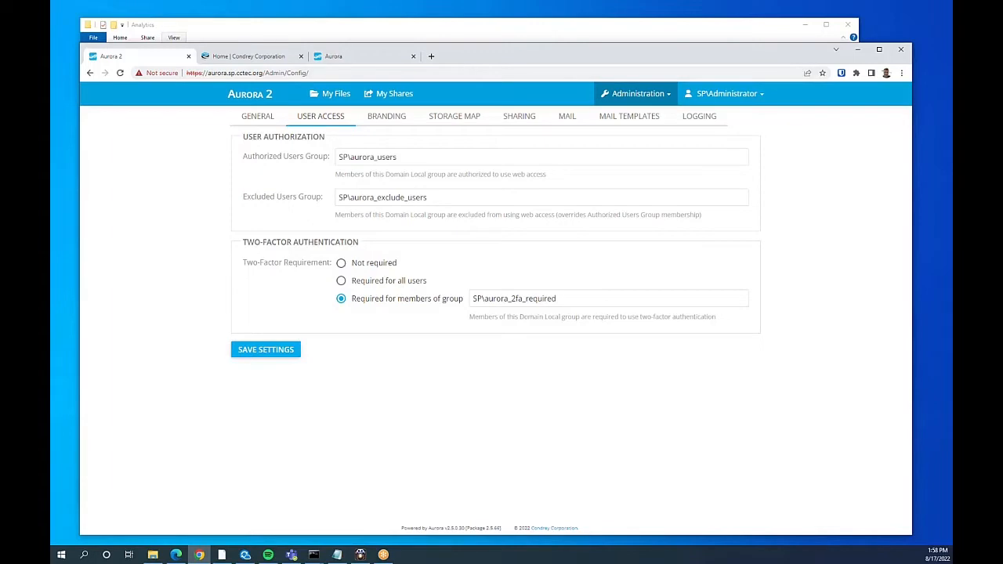
{"action": "key", "text": "alt+Tab"}
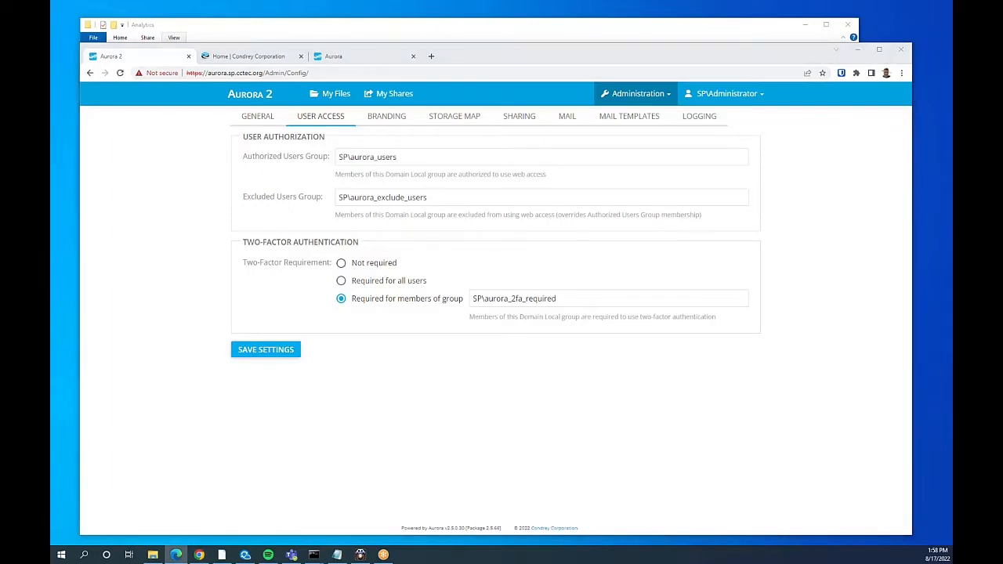
{"action": "left_click_drag", "start_coordinate": [271, 0], "coordinate": [225, 108]}
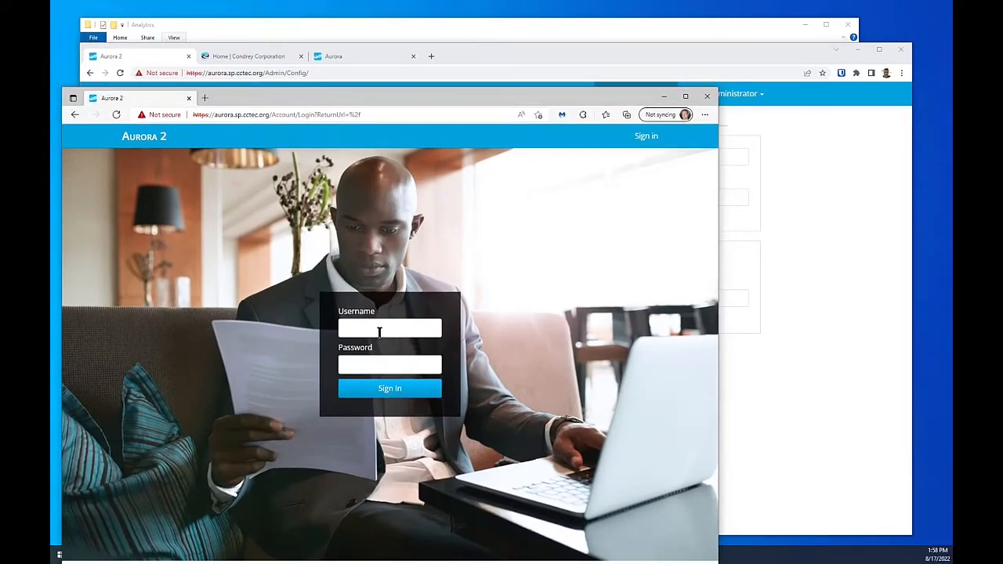
In Edge, sign in to Aurora 2 using the saved username and the account password.
{"action": "left_click", "coordinate": [374, 328]}
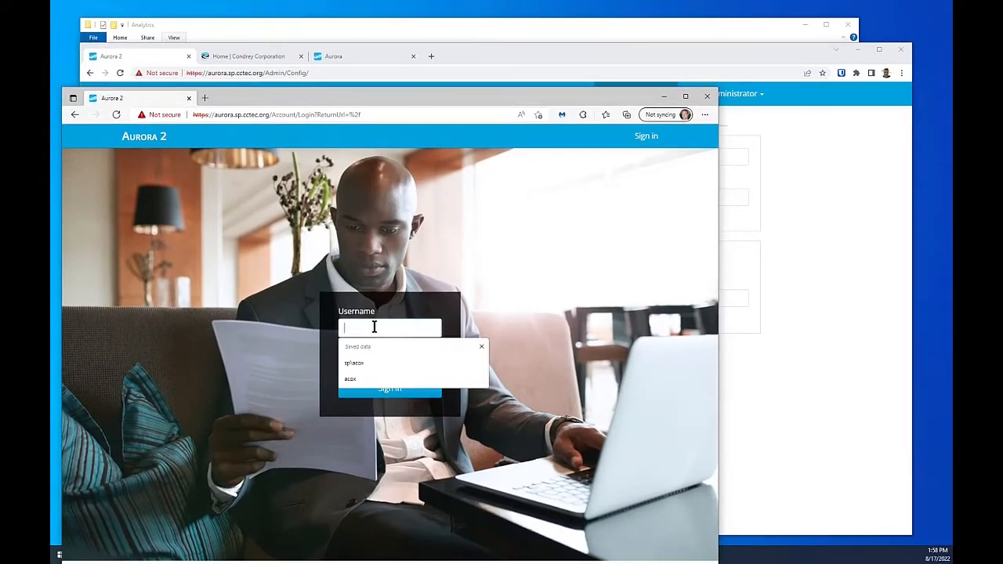
{"action": "left_click", "coordinate": [353, 380]}
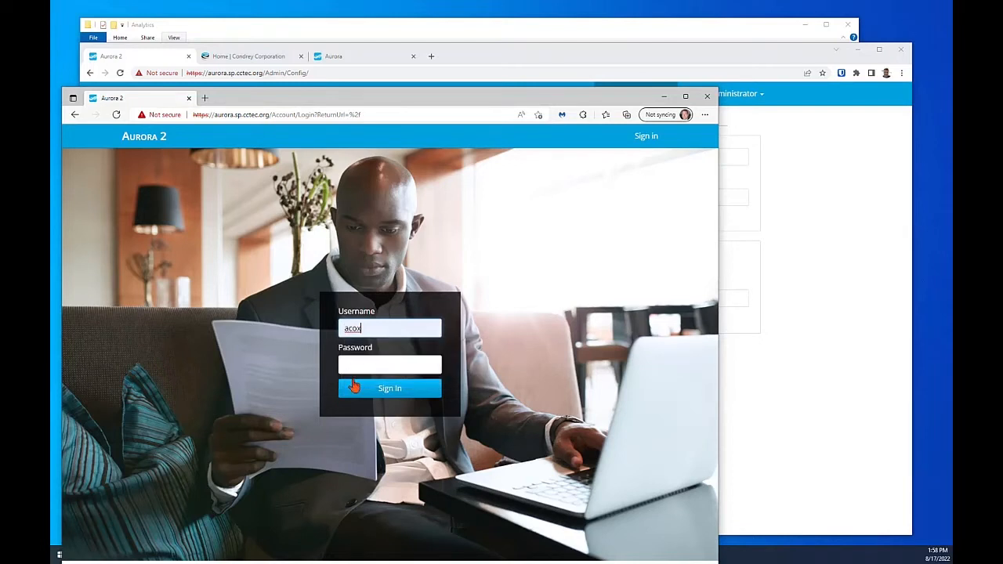
{"action": "left_click", "coordinate": [351, 366]}
{"action": "type", "text": "••••••"}
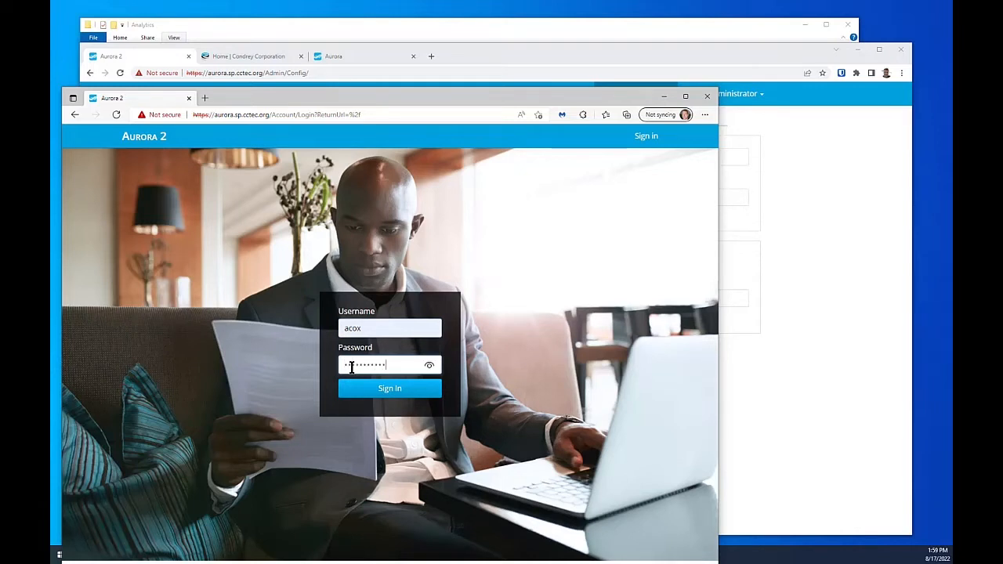
{"action": "key", "text": "Return"}
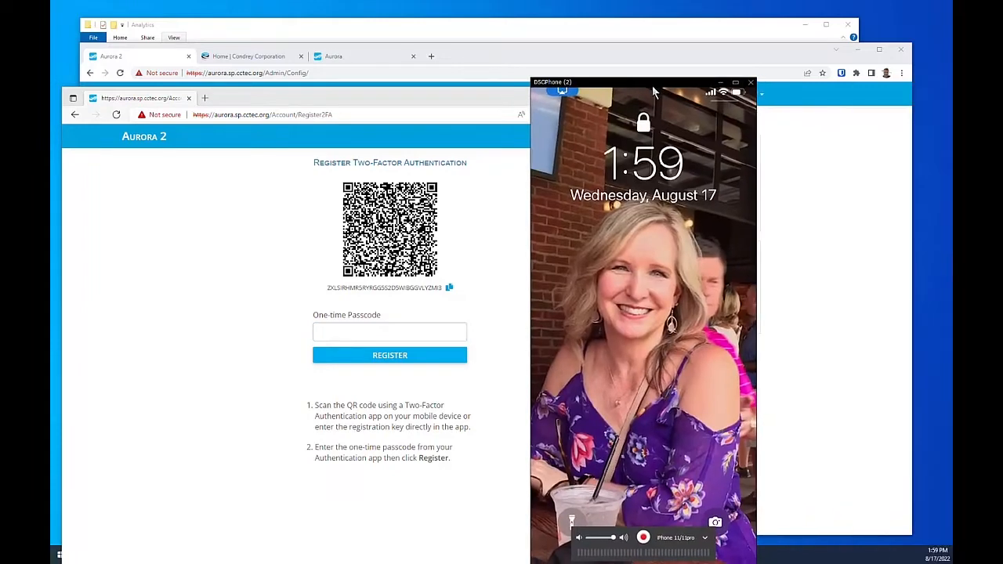
Scan the QR code in the phone authenticator and register the one-time passcode it shows.
{"action": "left_click_drag", "start_coordinate": [655, 89], "coordinate": [812, 45]}
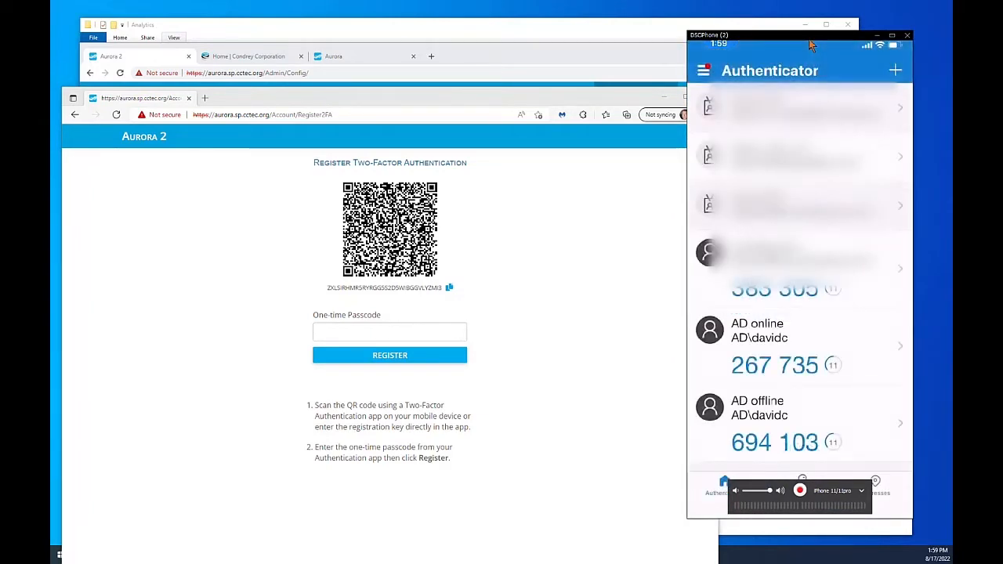
{"action": "left_click", "coordinate": [897, 72]}
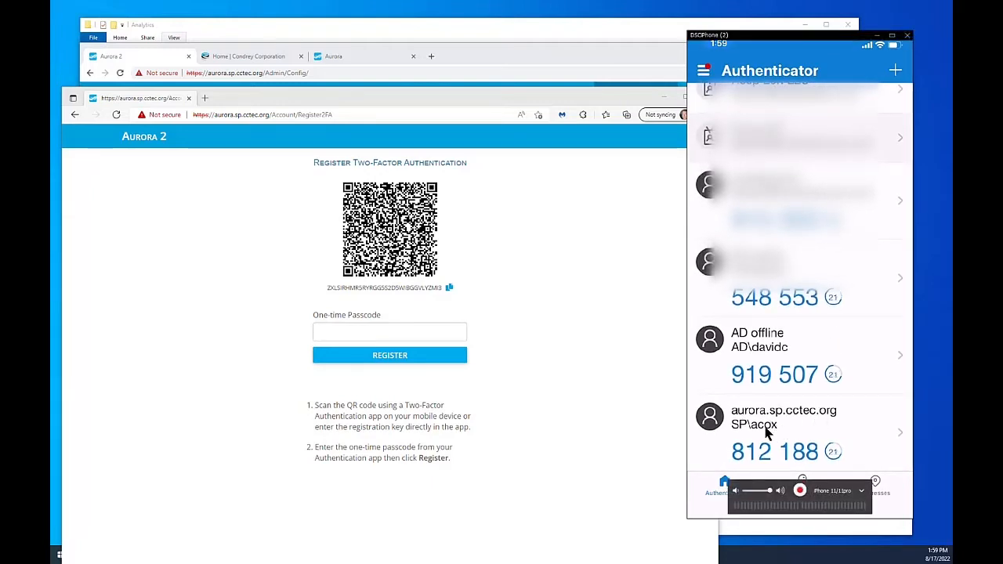
{"action": "left_click", "coordinate": [418, 329]}
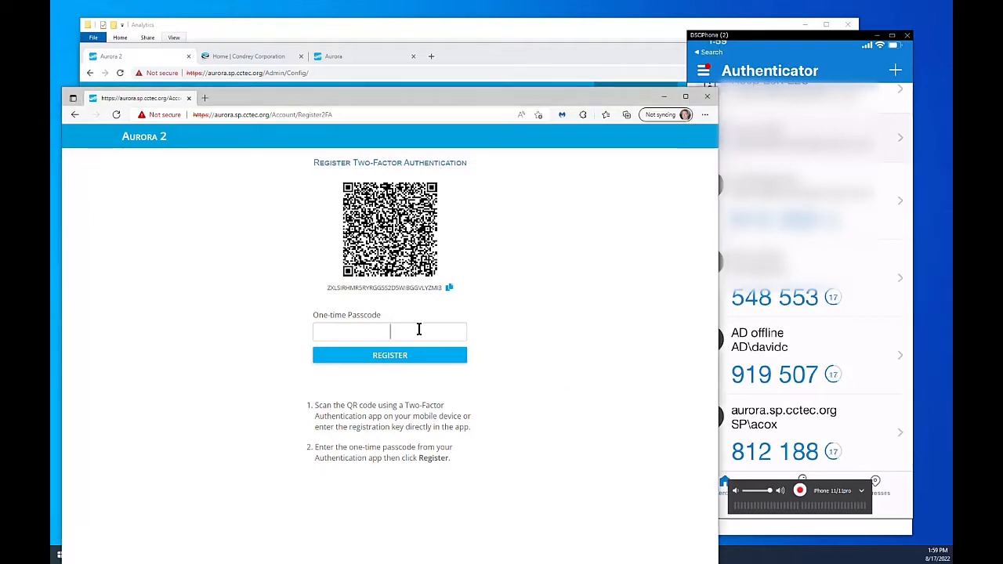
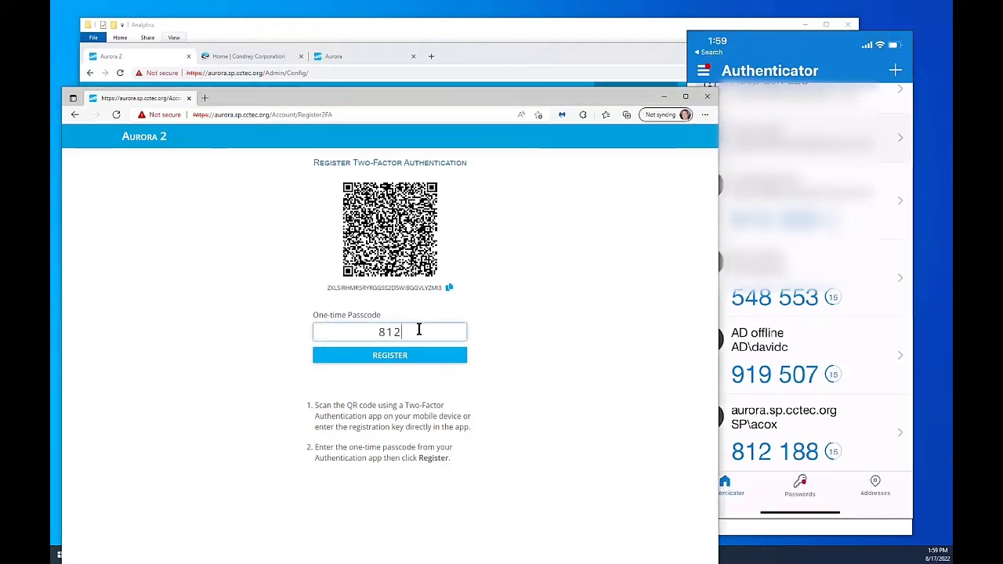
{"action": "left_click", "coordinate": [390, 357]}
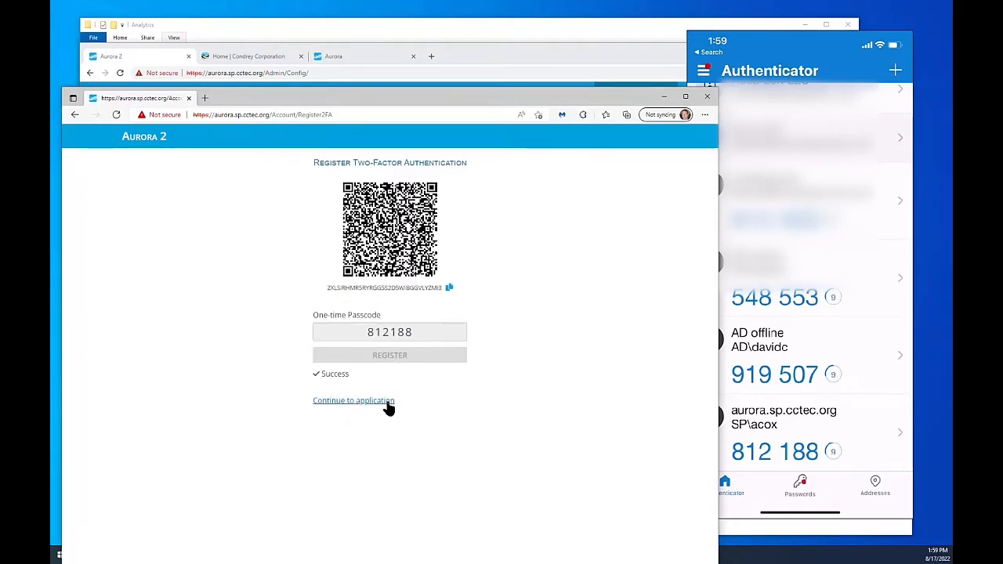
Continue into the file application, open Senegy Releases and preview Product release doc.xlsx.
{"action": "left_click", "coordinate": [376, 402]}
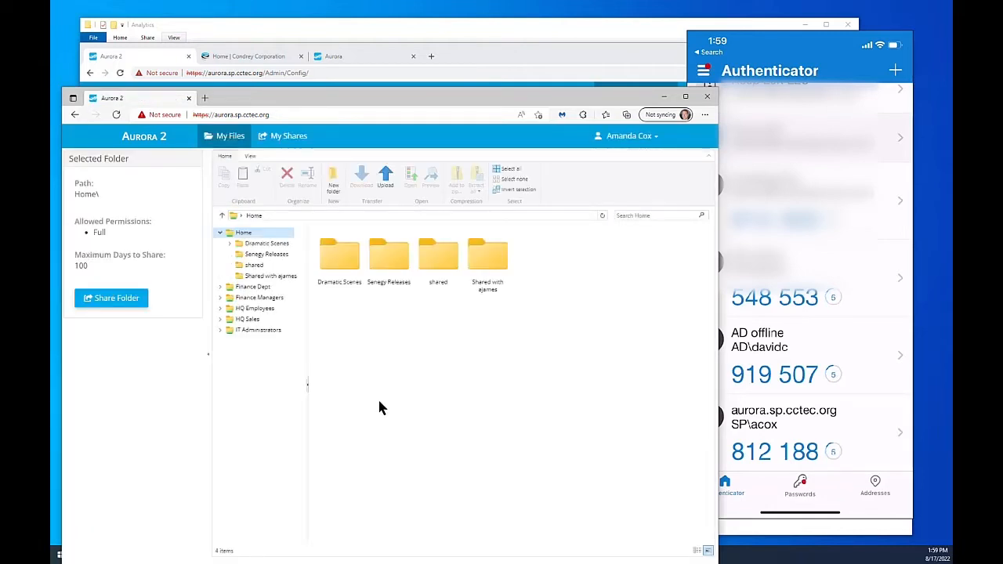
{"action": "left_click", "coordinate": [647, 138]}
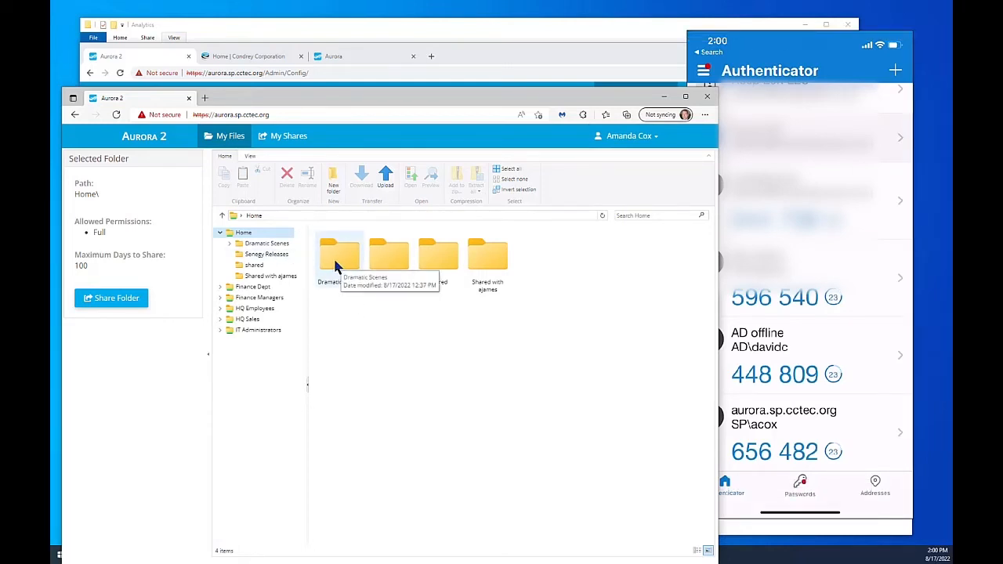
{"action": "left_click", "coordinate": [396, 260]}
{"action": "left_click", "coordinate": [250, 156]}
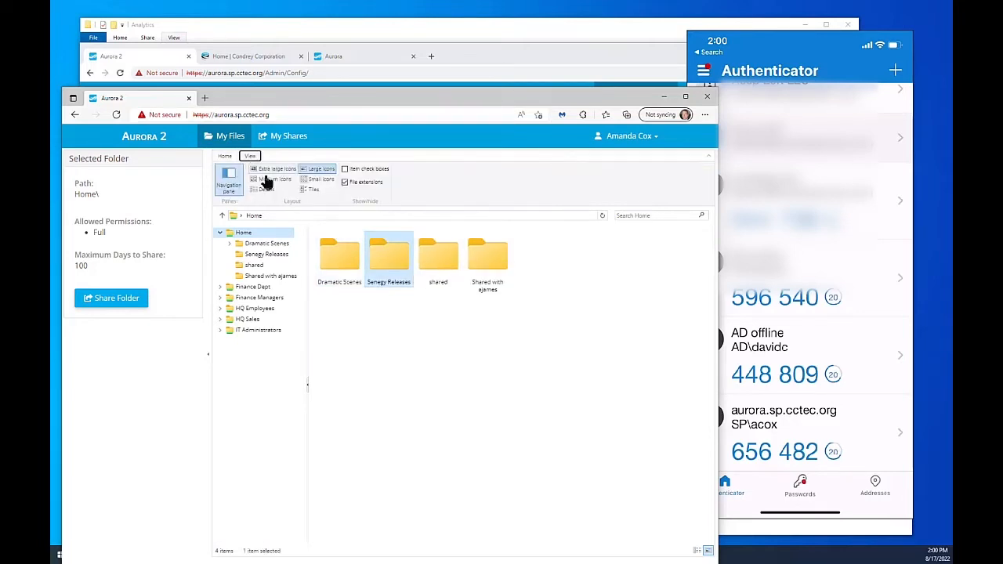
{"action": "double_click", "coordinate": [396, 263]}
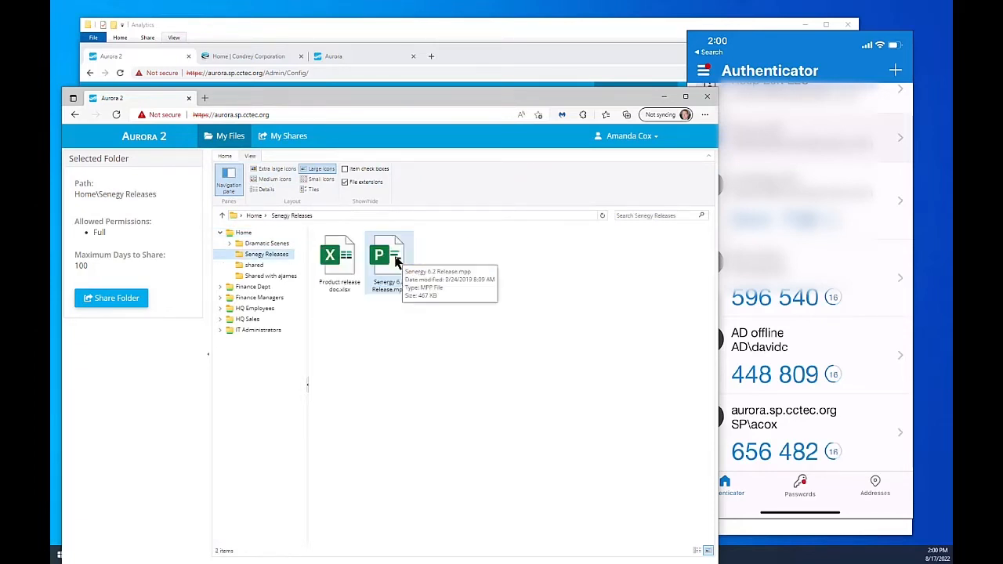
{"action": "double_click", "coordinate": [341, 267]}
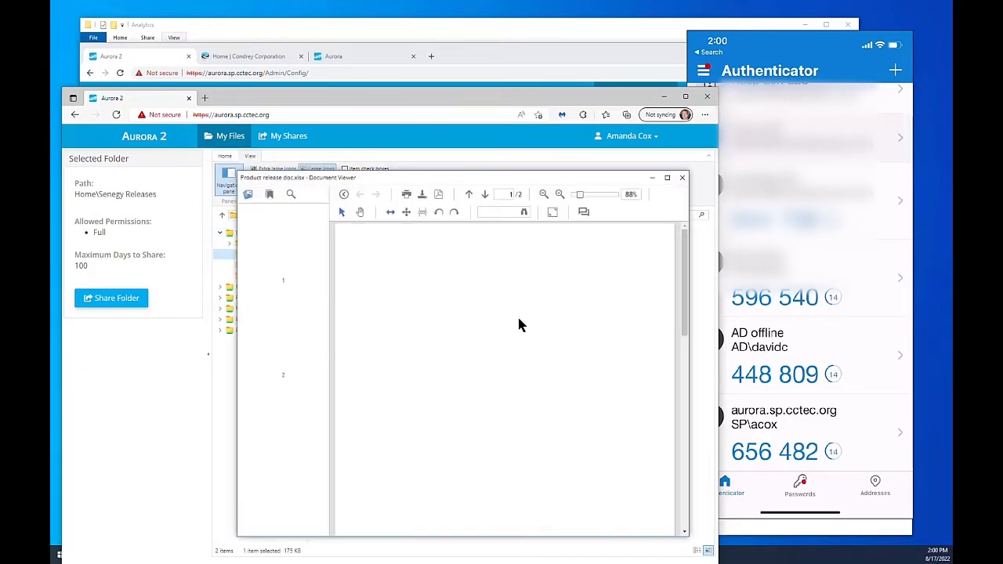
{"action": "left_click", "coordinate": [683, 178]}
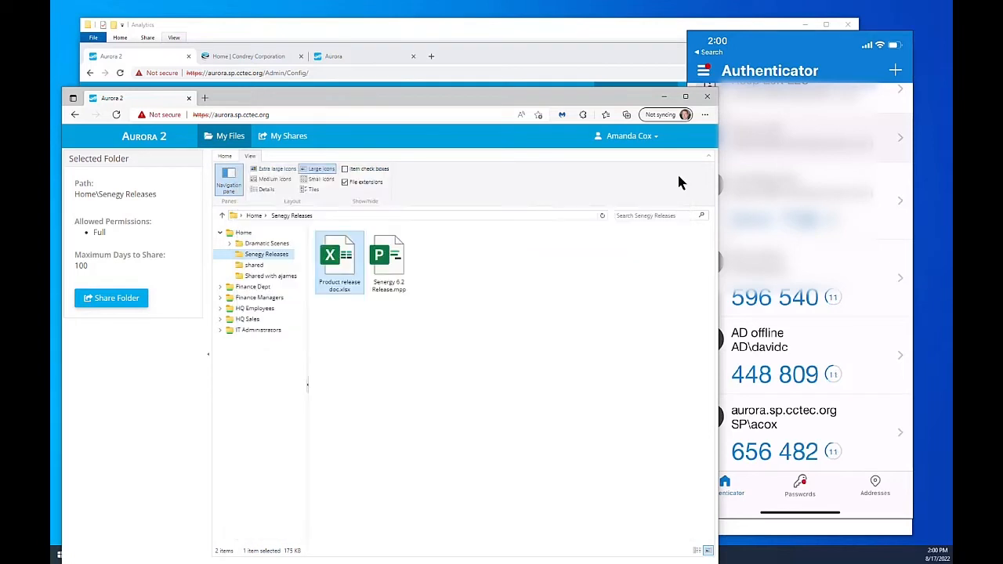
Open Dramatic Scenes, preview IMG_5829.JPG and play video.mp4, closing each viewer.
{"action": "left_click", "coordinate": [292, 247]}
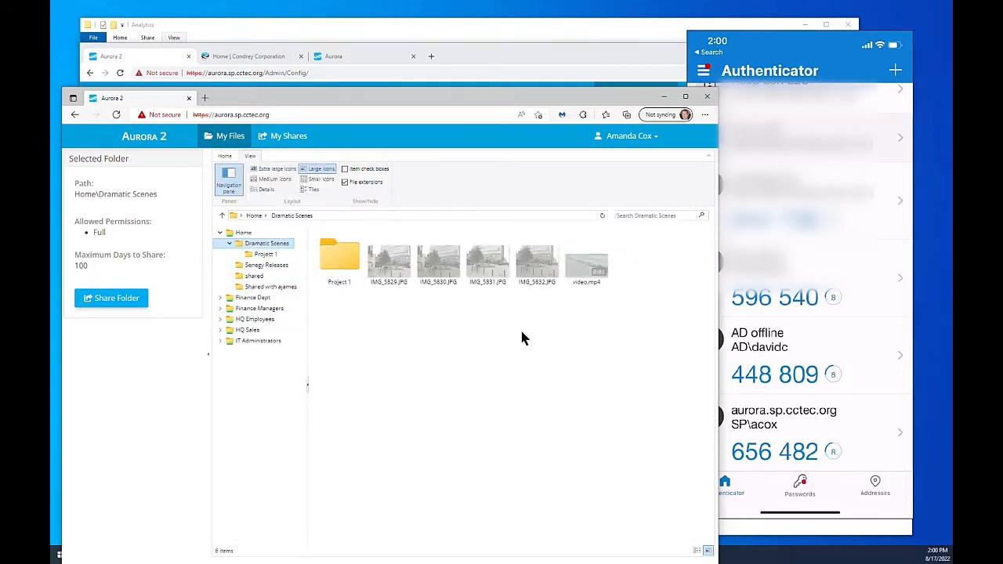
{"action": "double_click", "coordinate": [398, 270]}
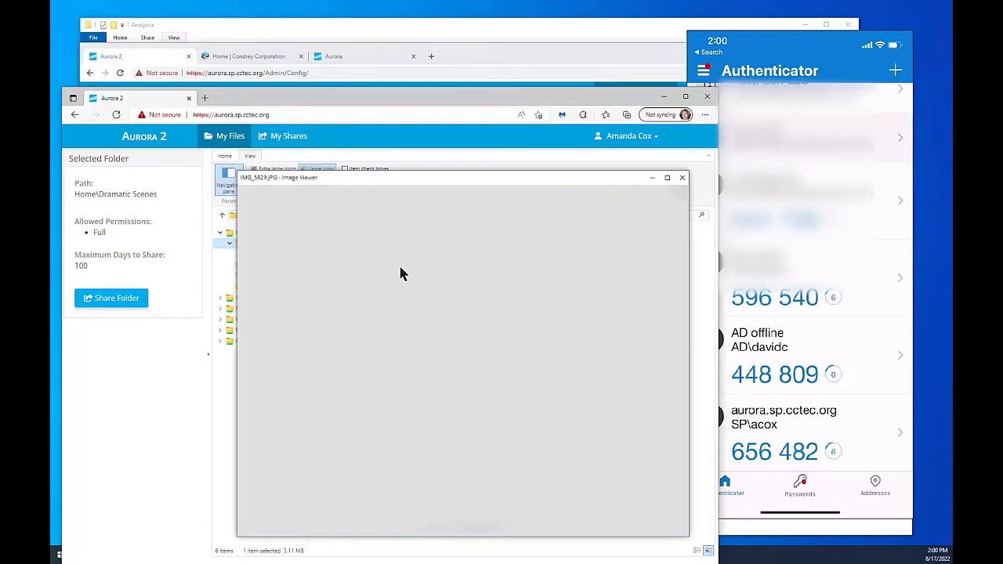
{"action": "left_click", "coordinate": [682, 179]}
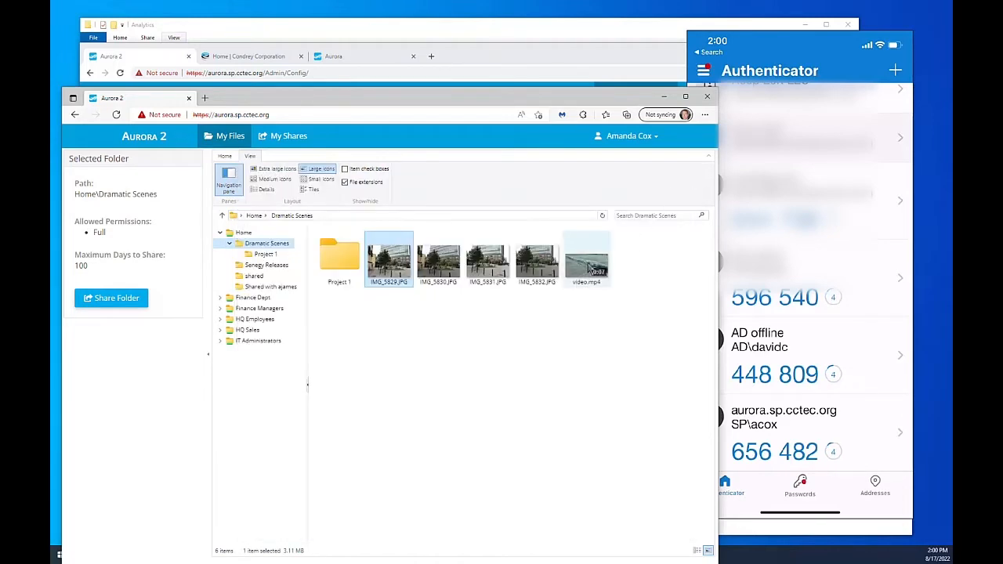
{"action": "double_click", "coordinate": [587, 263]}
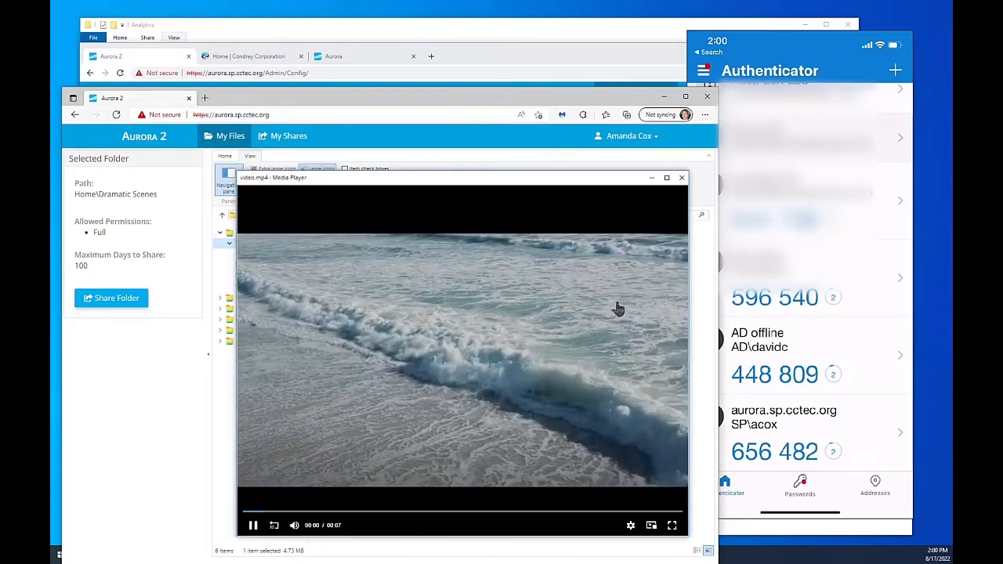
{"action": "left_click", "coordinate": [681, 178]}
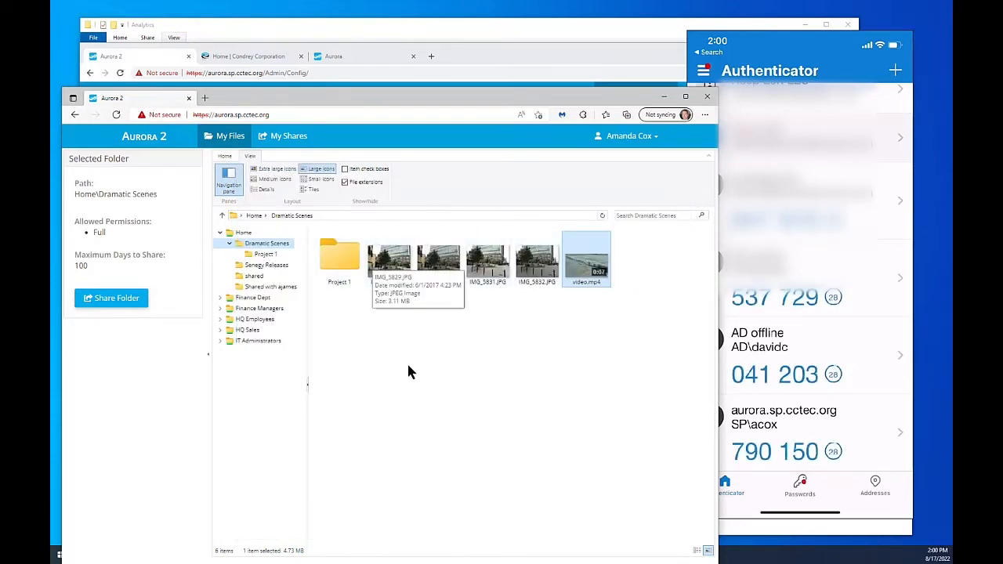
Create a 'together' folder in Dramatic Scenes and move the four IMG JPG photos into it.
{"action": "right_click", "coordinate": [385, 373]}
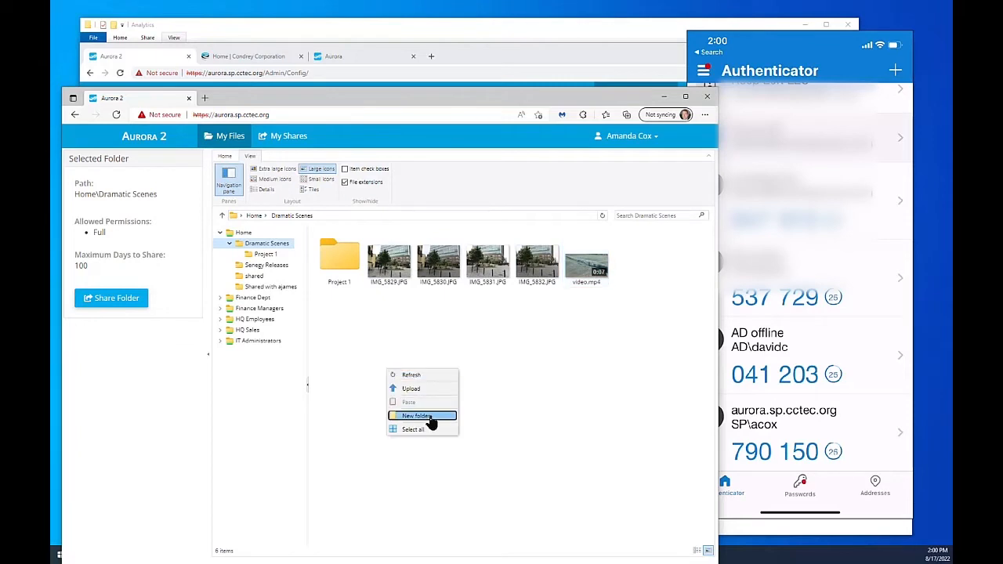
{"action": "left_click", "coordinate": [423, 416]}
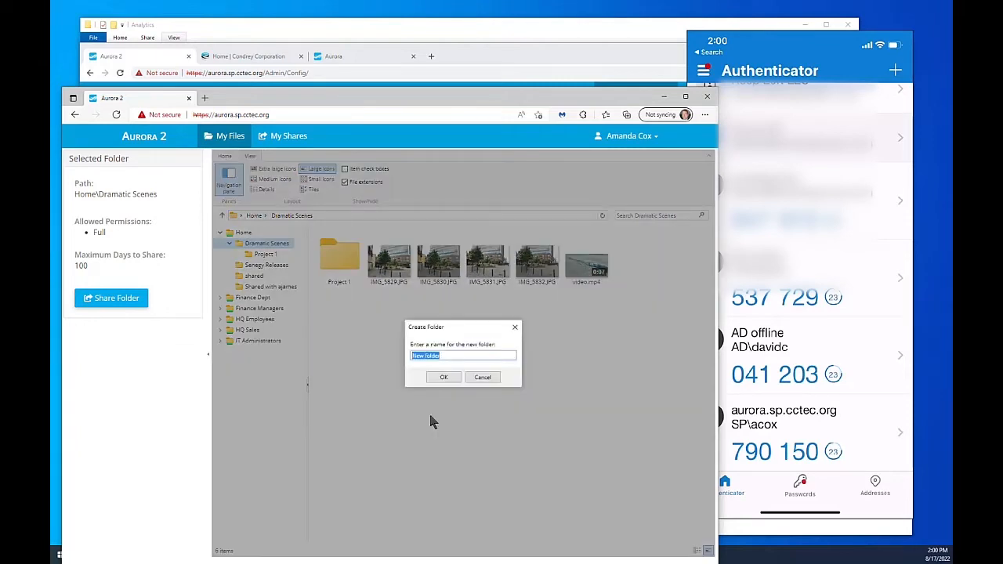
{"action": "type", "text": "together"}
{"action": "left_click", "coordinate": [442, 377]}
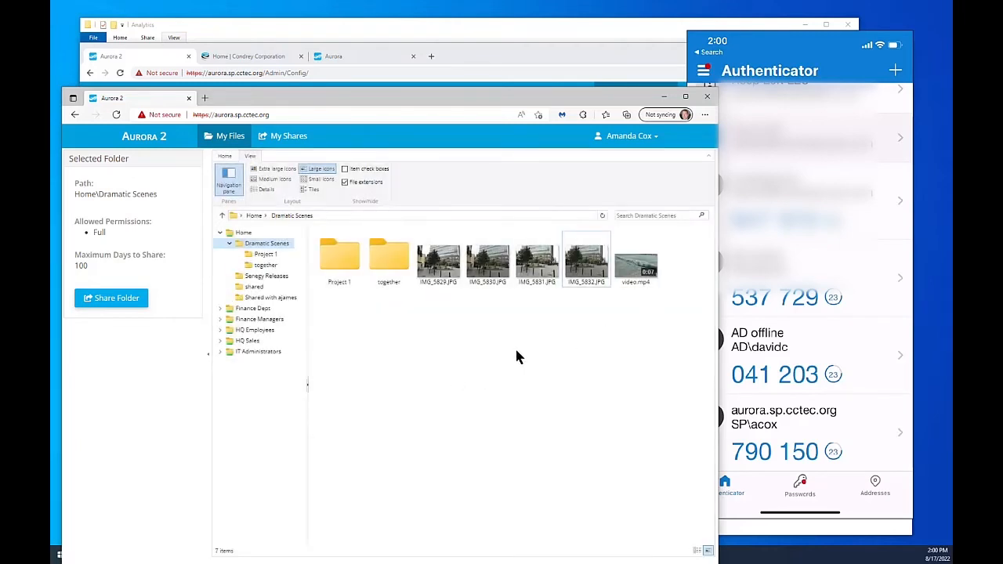
{"action": "left_click_drag", "start_coordinate": [597, 312], "coordinate": [388, 260]}
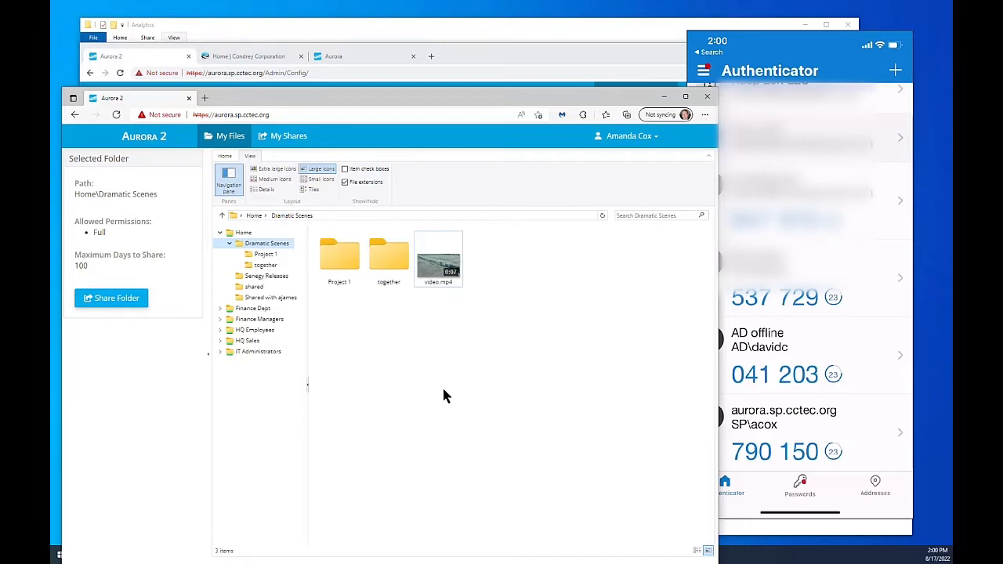
{"action": "left_click_drag", "start_coordinate": [342, 101], "coordinate": [381, 64]}
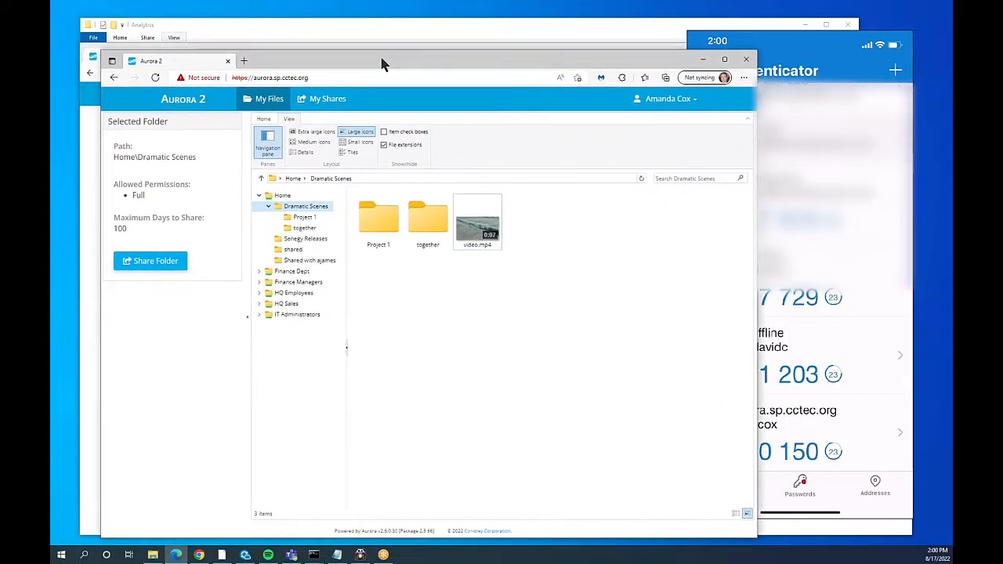
Open C:\temp\1-- Some Files\Some Icons in File Explorer and move the window beside Aurora.
{"action": "left_click", "coordinate": [152, 555]}
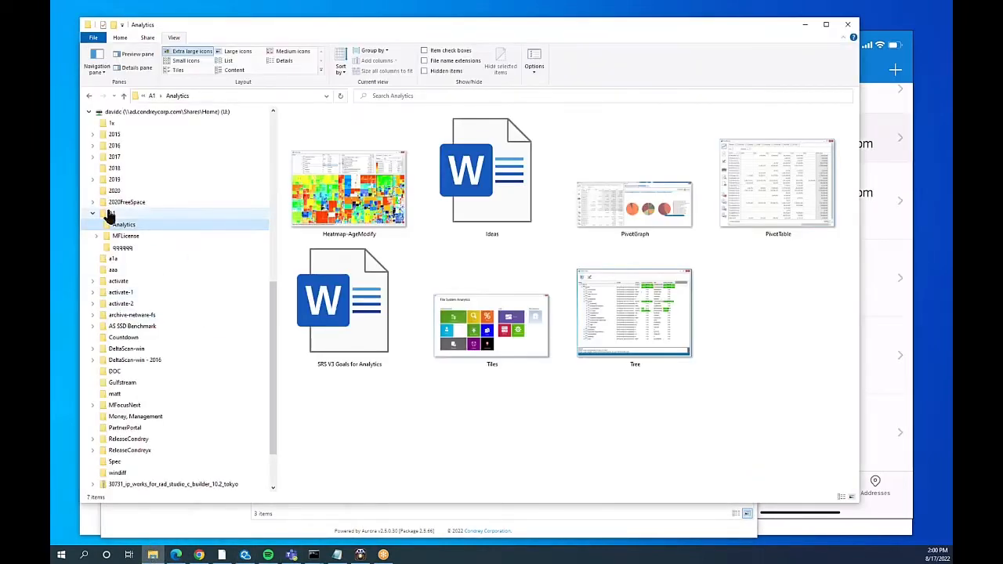
{"action": "left_click_drag", "start_coordinate": [273, 313], "coordinate": [258, 139]}
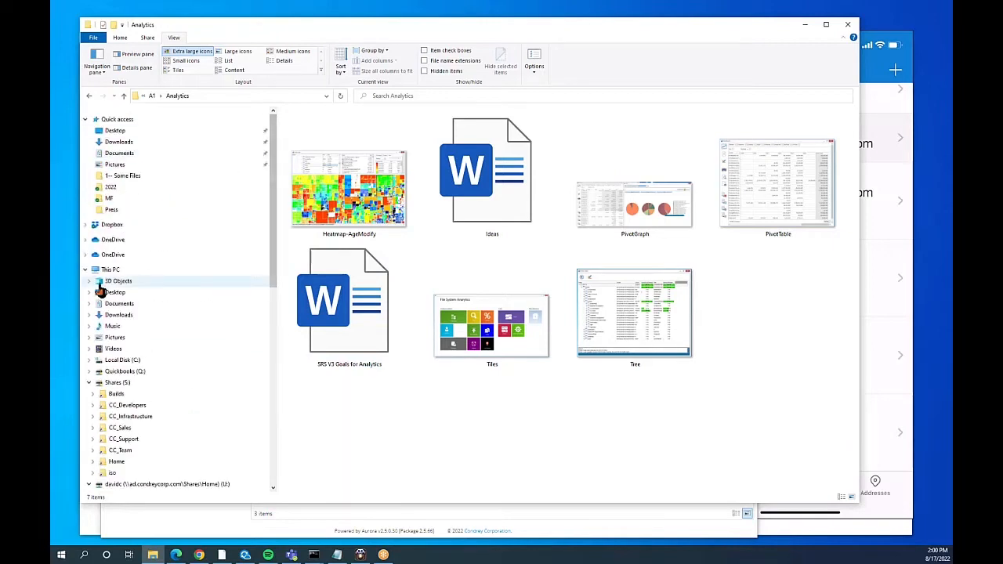
{"action": "scroll", "coordinate": [106, 431], "scroll_direction": "down", "scroll_amount": 2}
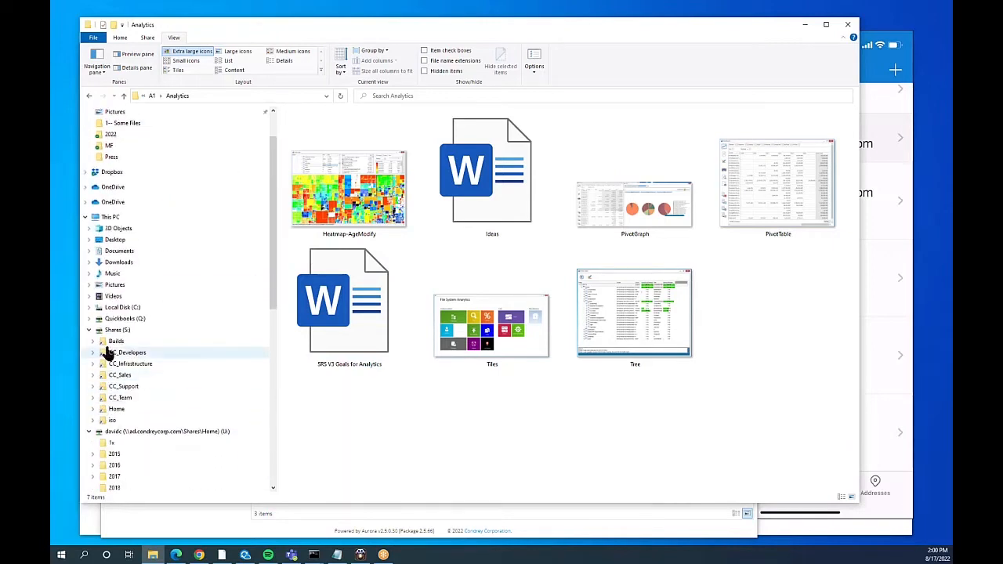
{"action": "left_click", "coordinate": [89, 307]}
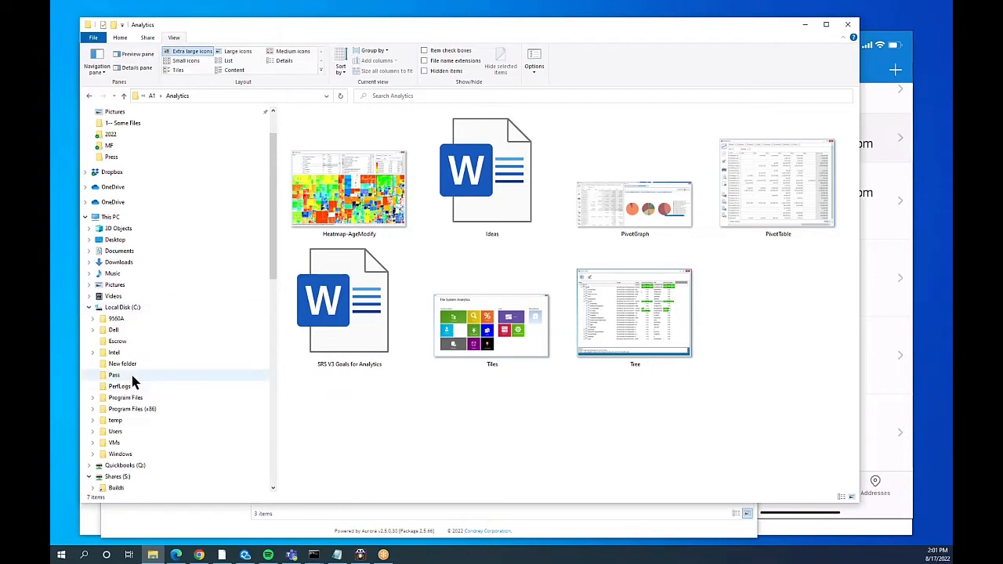
{"action": "left_click", "coordinate": [116, 420]}
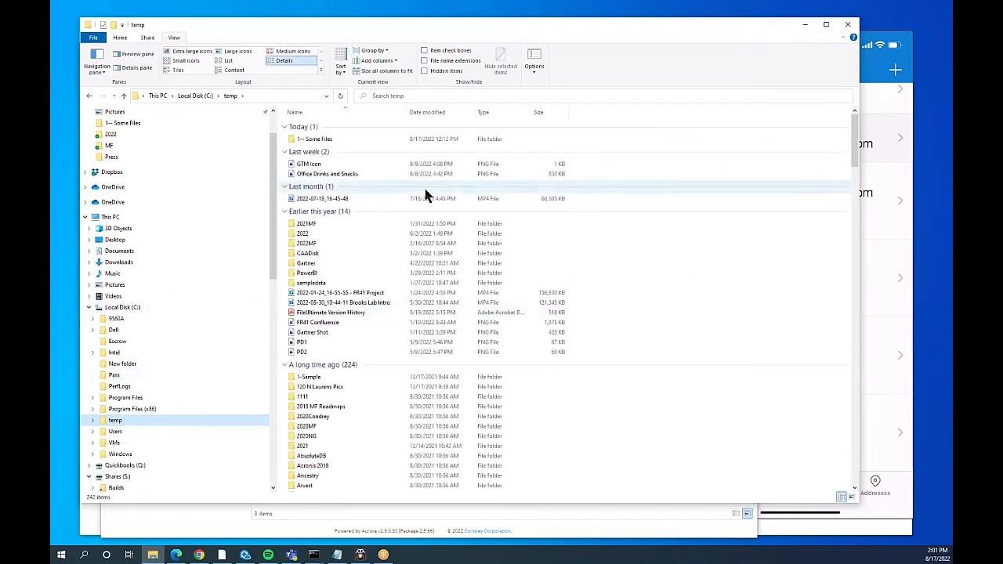
{"action": "left_click", "coordinate": [90, 419]}
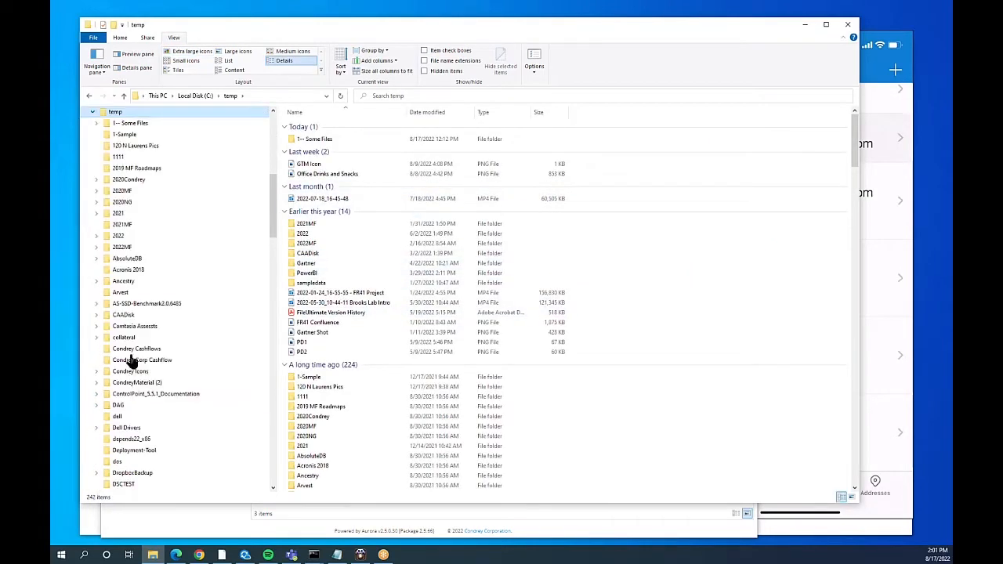
{"action": "left_click", "coordinate": [130, 124]}
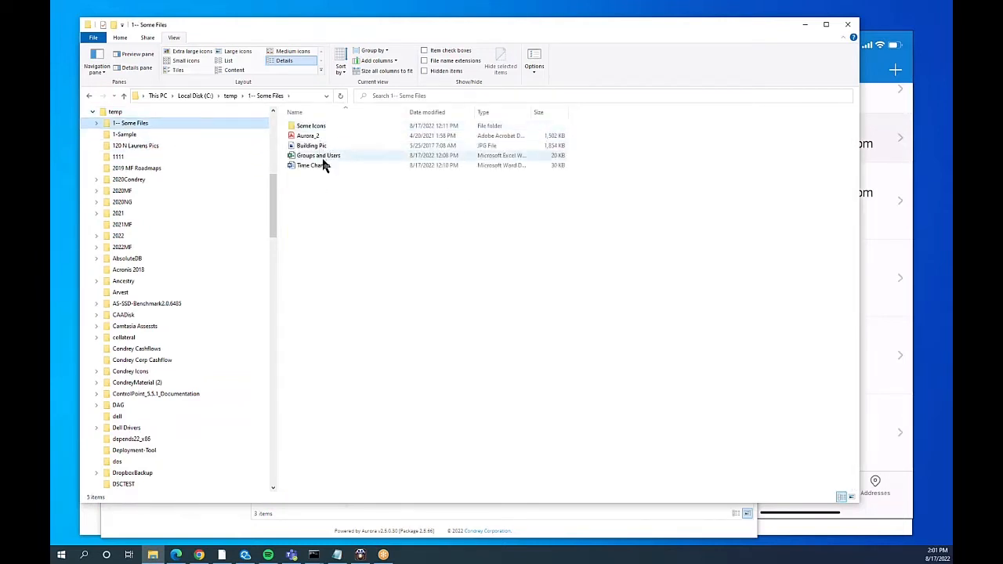
{"action": "double_click", "coordinate": [312, 125]}
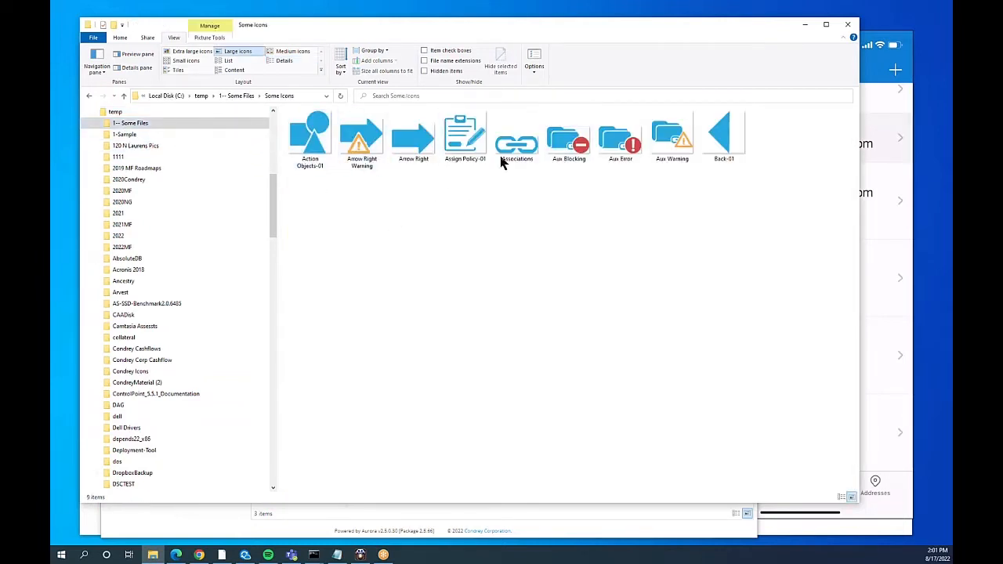
{"action": "left_click", "coordinate": [95, 123]}
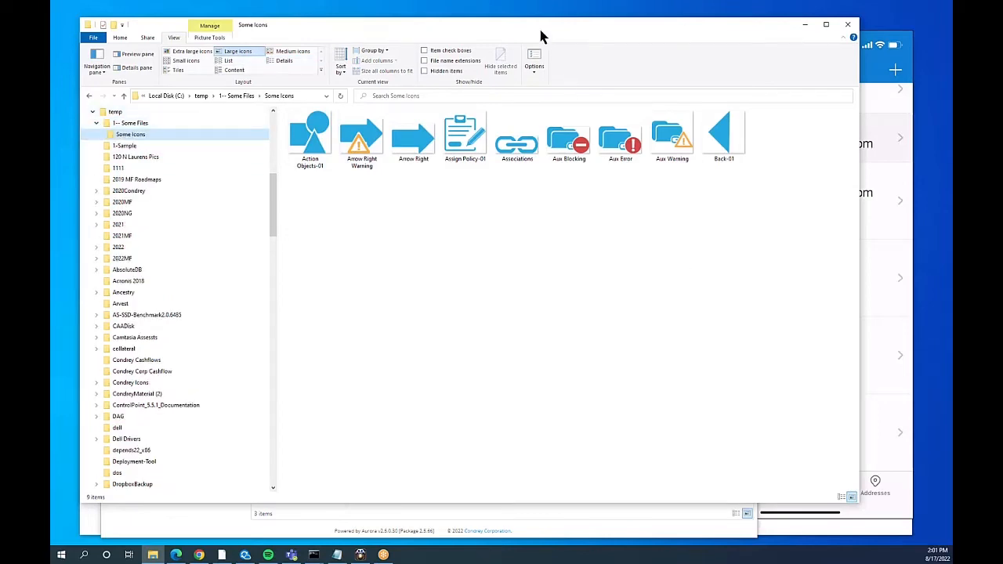
{"action": "left_click_drag", "start_coordinate": [507, 29], "coordinate": [925, 152]}
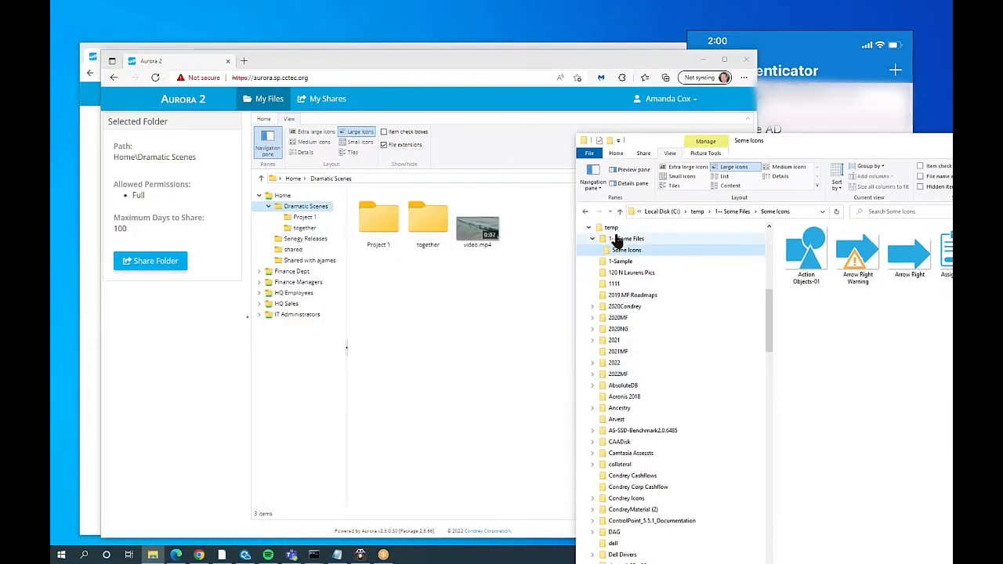
Upload the 1-- Some Files folder into Dramatic Scenes and rename it Uploaded.
{"action": "left_click_drag", "start_coordinate": [618, 240], "coordinate": [433, 326]}
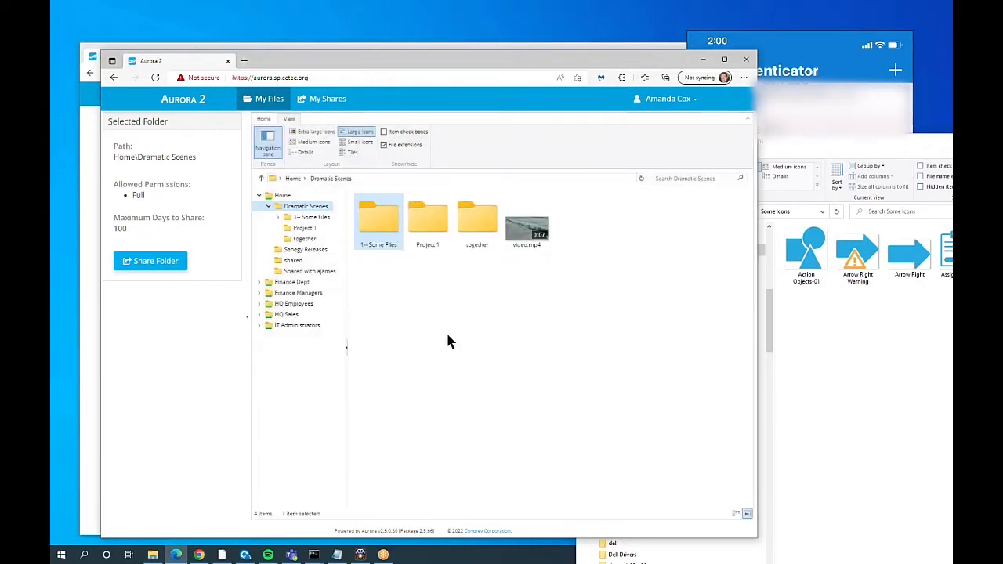
{"action": "left_click", "coordinate": [505, 328]}
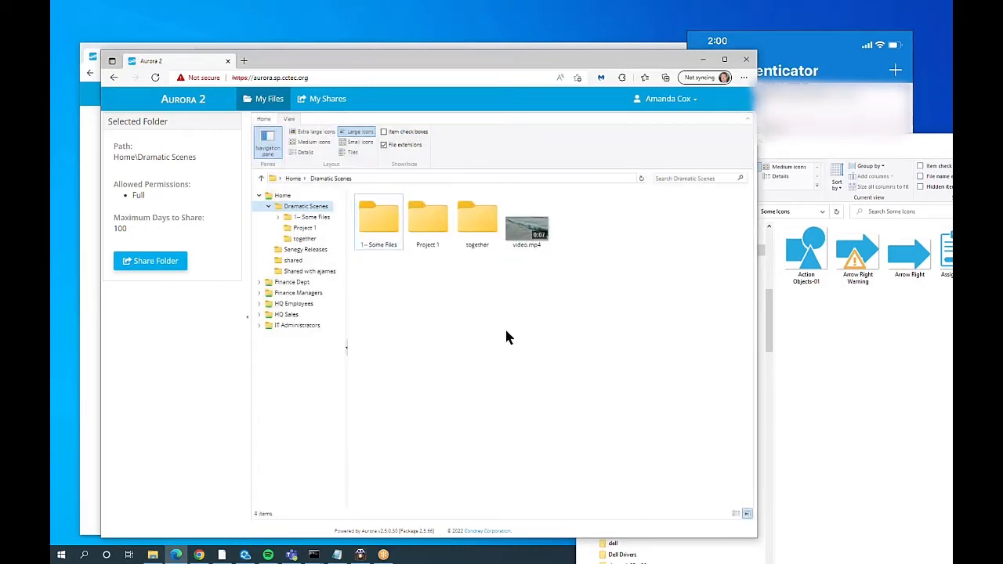
{"action": "right_click", "coordinate": [378, 249]}
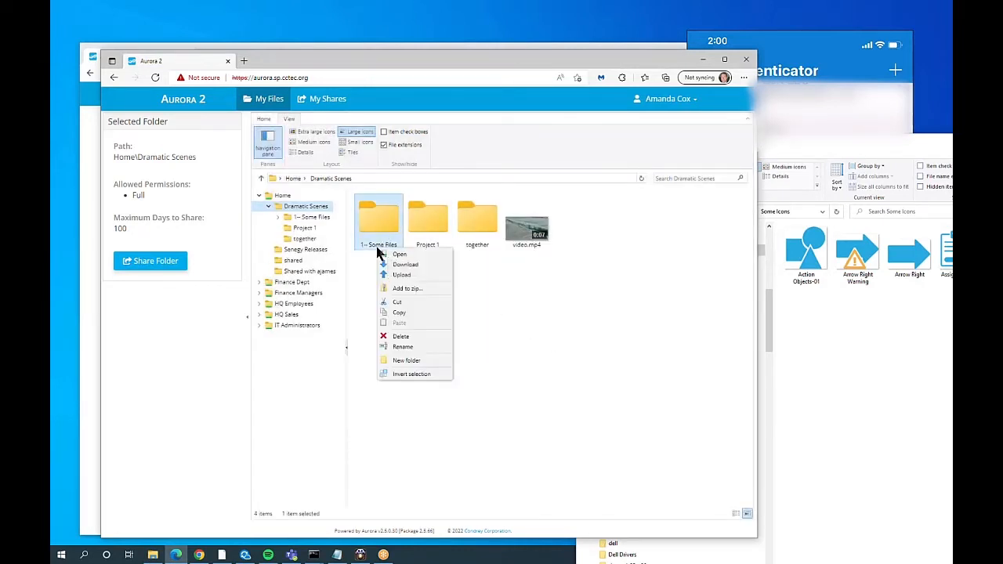
{"action": "left_click", "coordinate": [413, 360]}
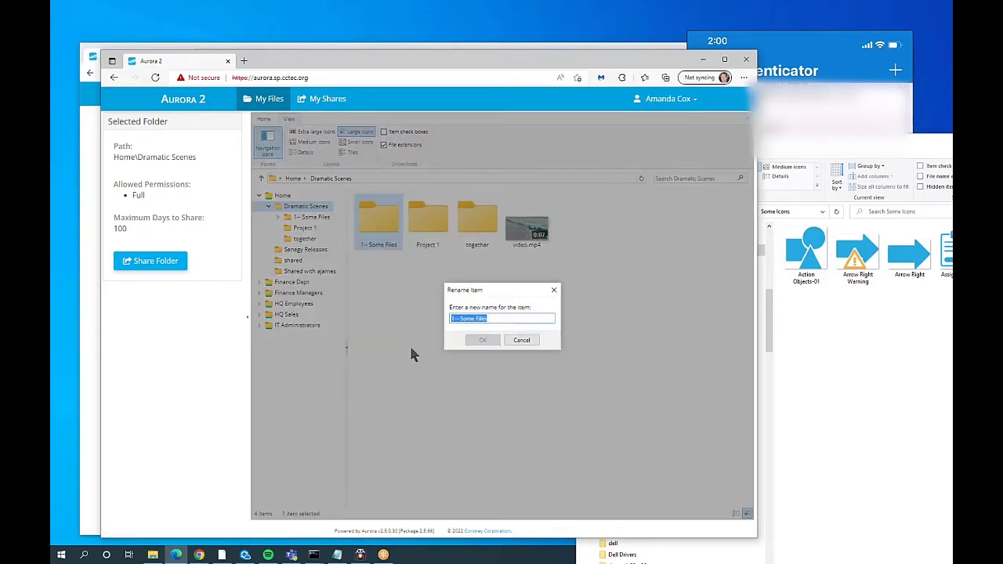
{"action": "type", "text": "Uploaded"}
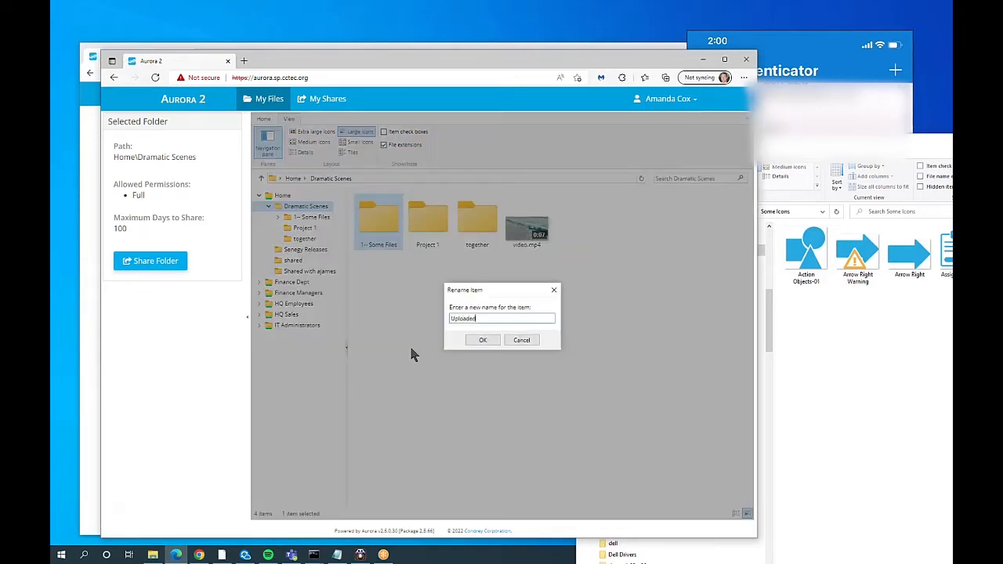
{"action": "left_click", "coordinate": [483, 340]}
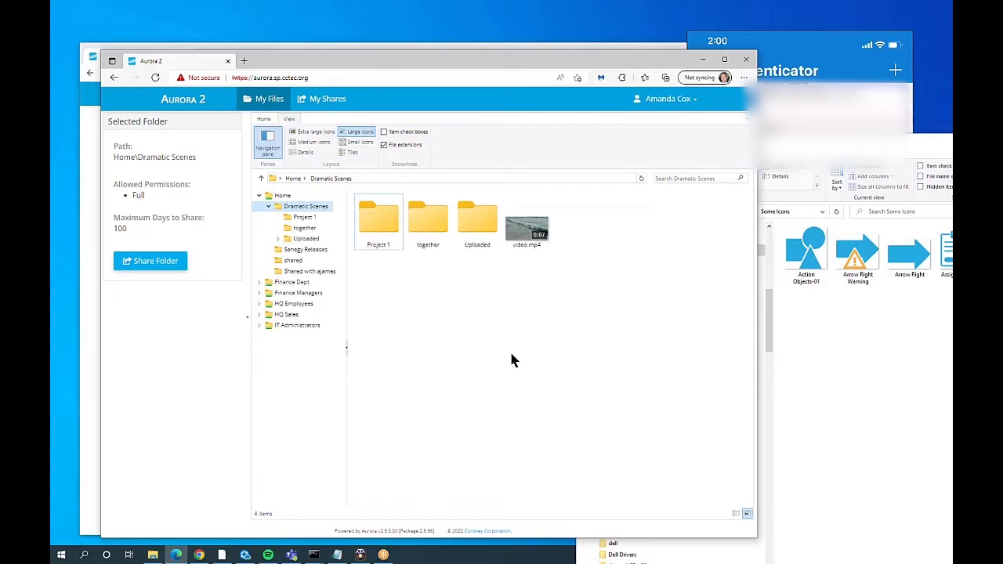
Open the Uploaded folder and preview the Aurora_2.pdf document.
{"action": "double_click", "coordinate": [469, 219]}
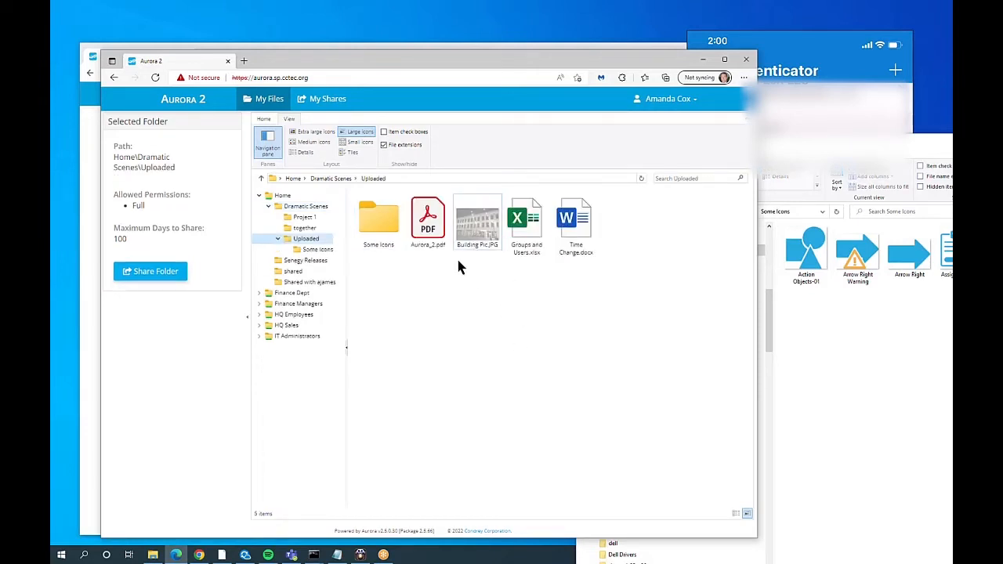
{"action": "double_click", "coordinate": [429, 223]}
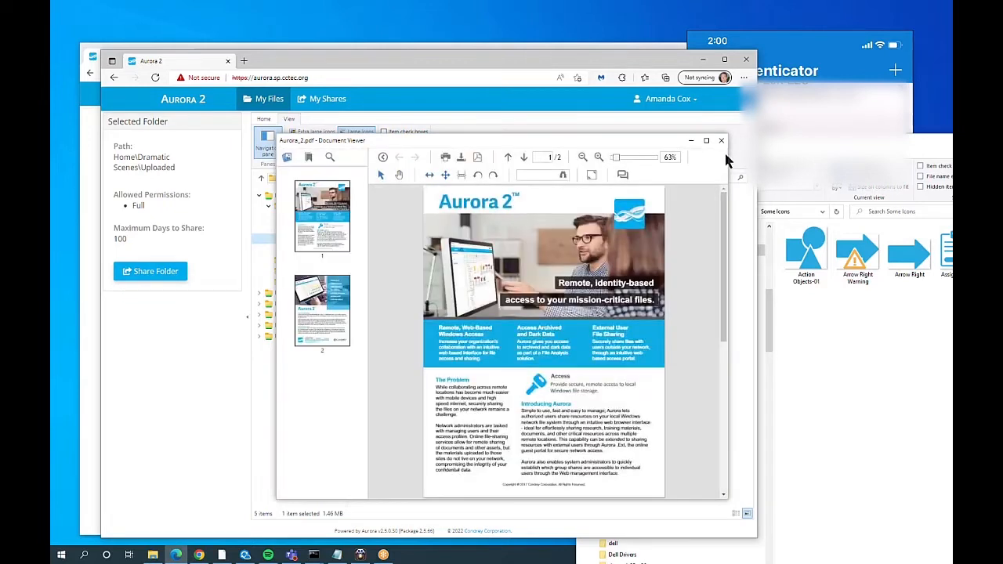
{"action": "left_click", "coordinate": [720, 141]}
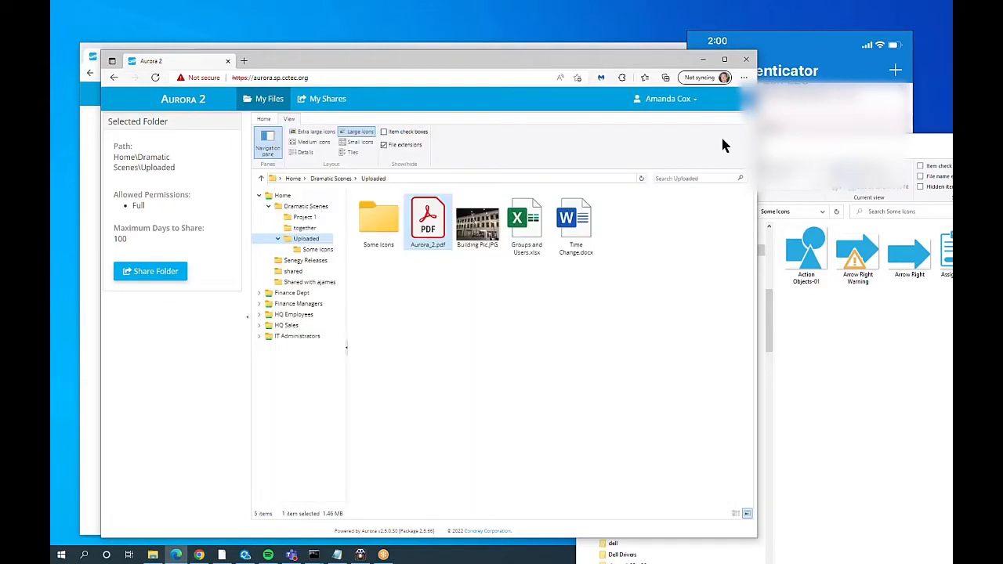
Download the Senegy Releases folder as Senegy Releases.zip.
{"action": "left_click", "coordinate": [307, 265]}
{"action": "right_click", "coordinate": [307, 265]}
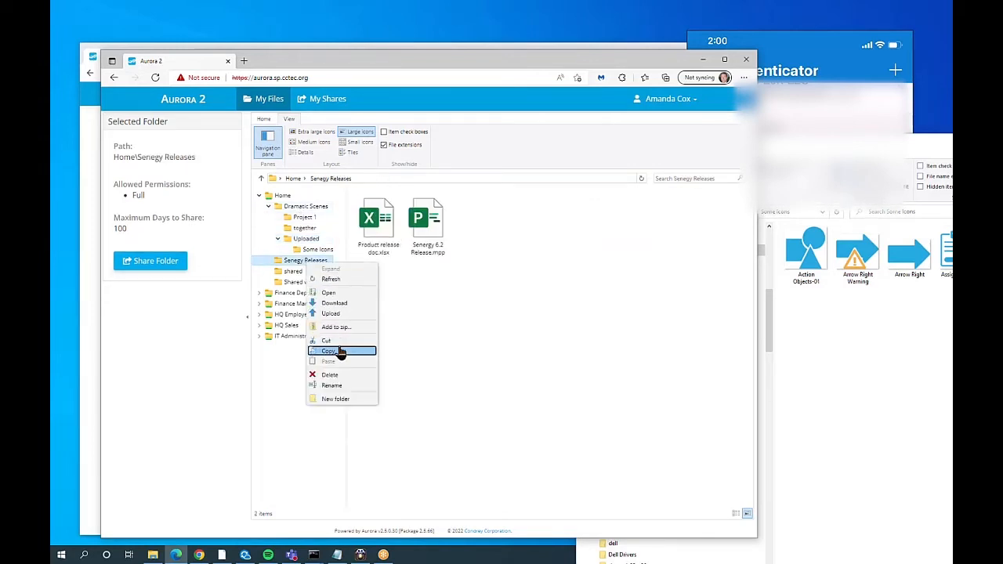
{"action": "left_click", "coordinate": [337, 303]}
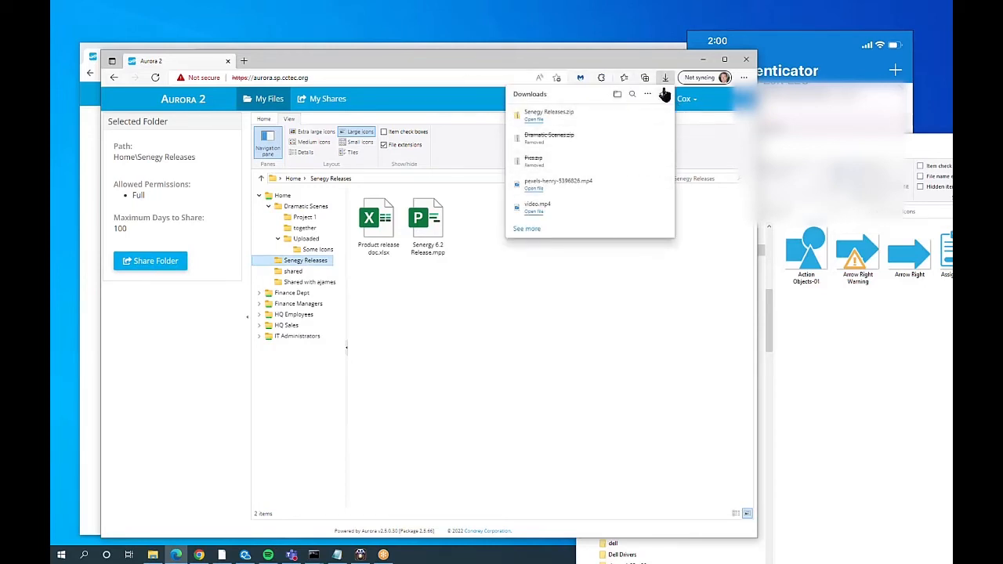
Log out and sign back in with the user's username and password.
{"action": "mouse_move", "coordinate": [696, 101]}
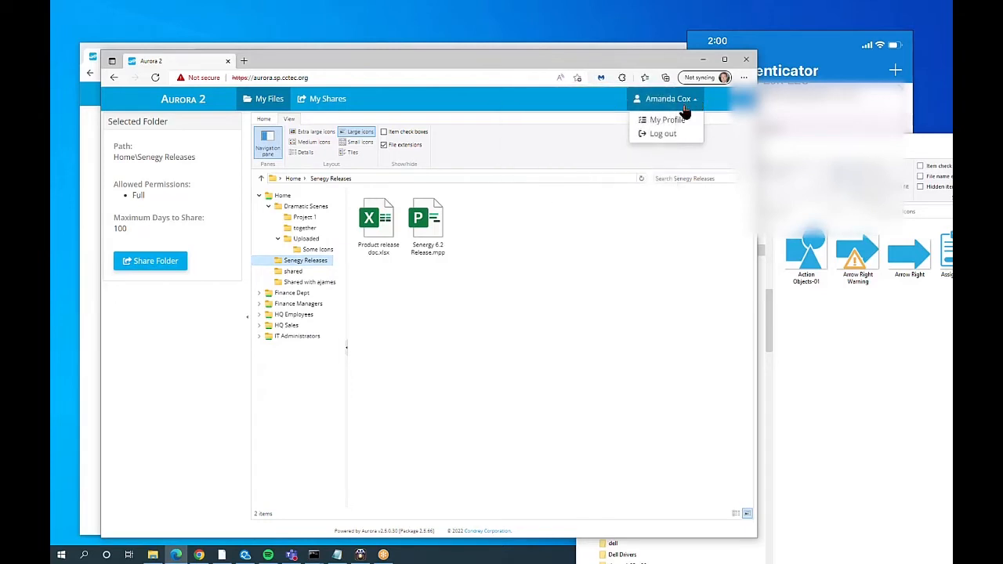
{"action": "left_click", "coordinate": [668, 135]}
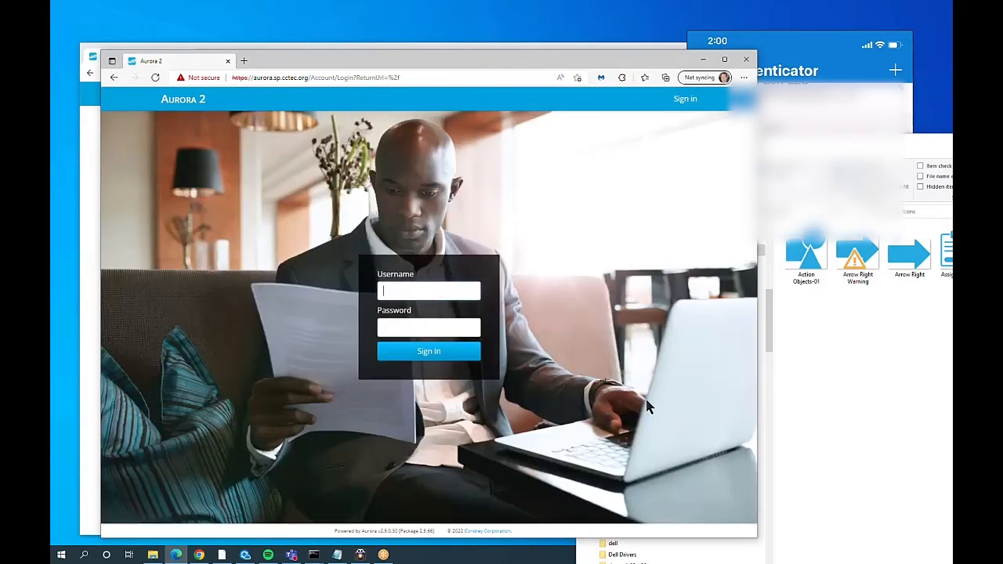
{"action": "left_click", "coordinate": [429, 286]}
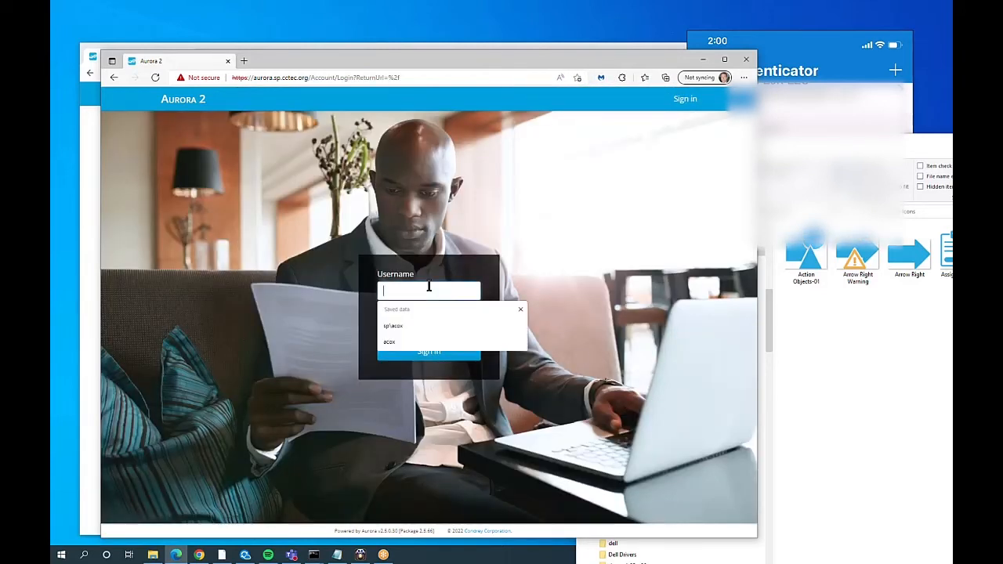
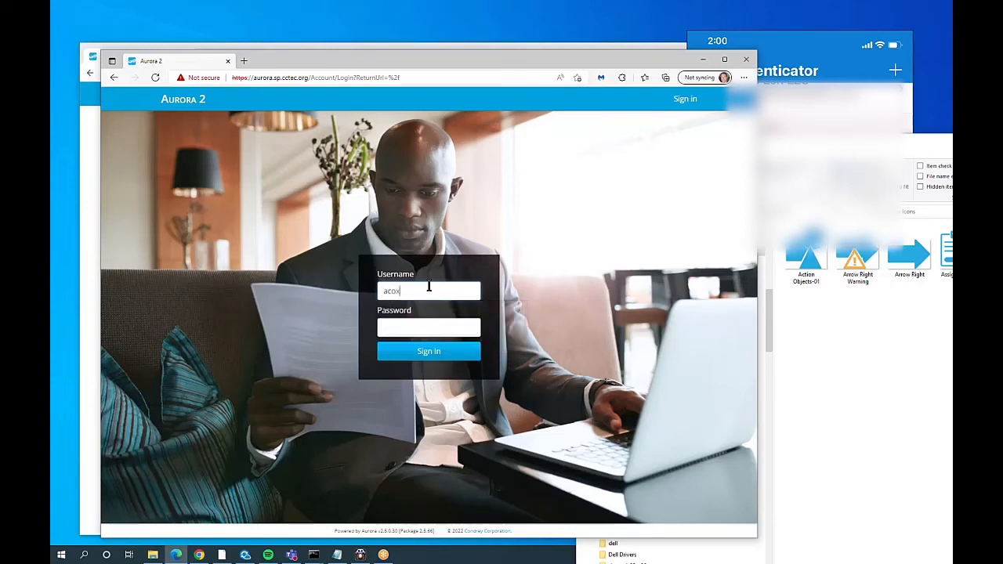
{"action": "left_click", "coordinate": [431, 330]}
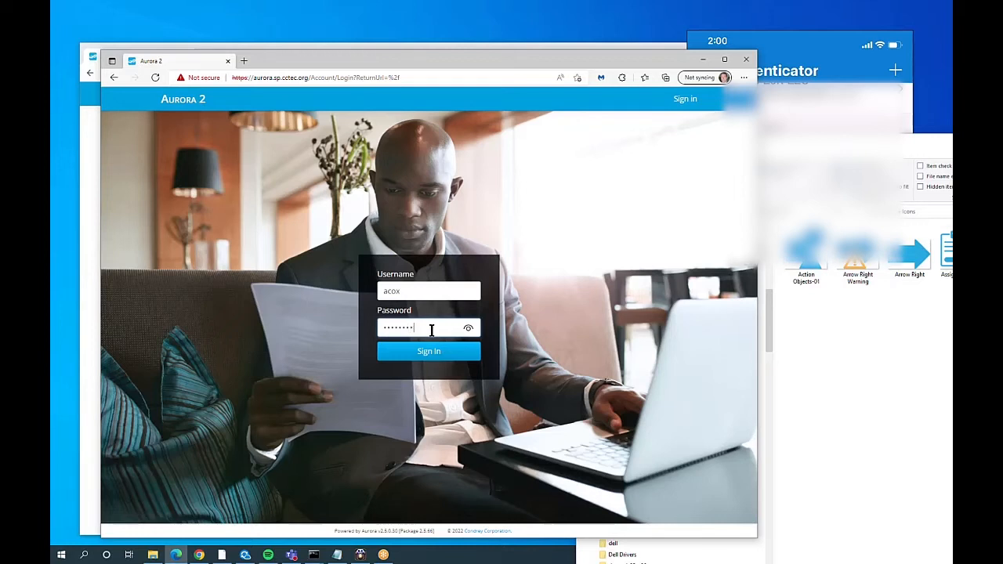
{"action": "key", "text": "Return"}
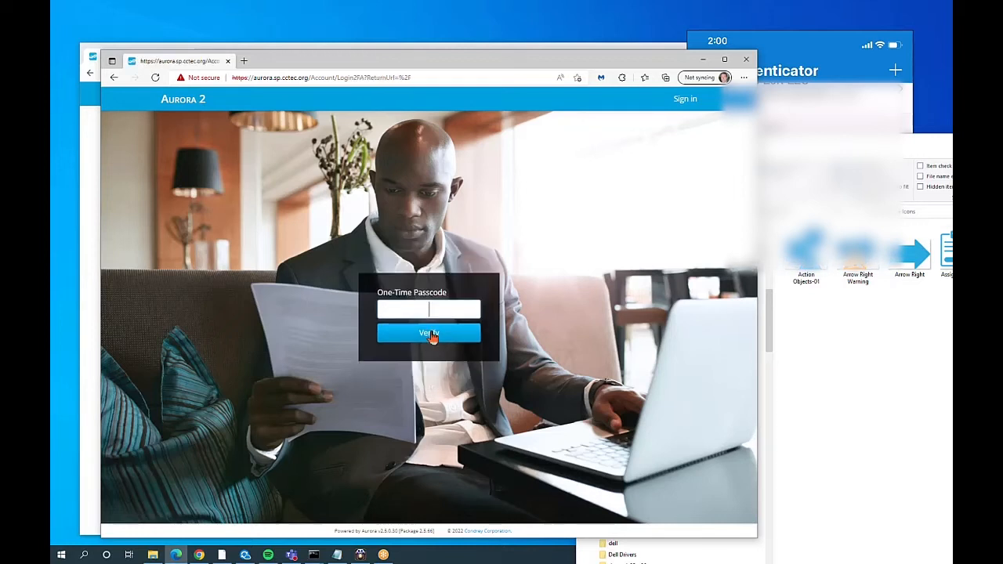
Enter the one-time passcode from the phone authenticator app and verify it.
{"action": "left_click", "coordinate": [795, 48]}
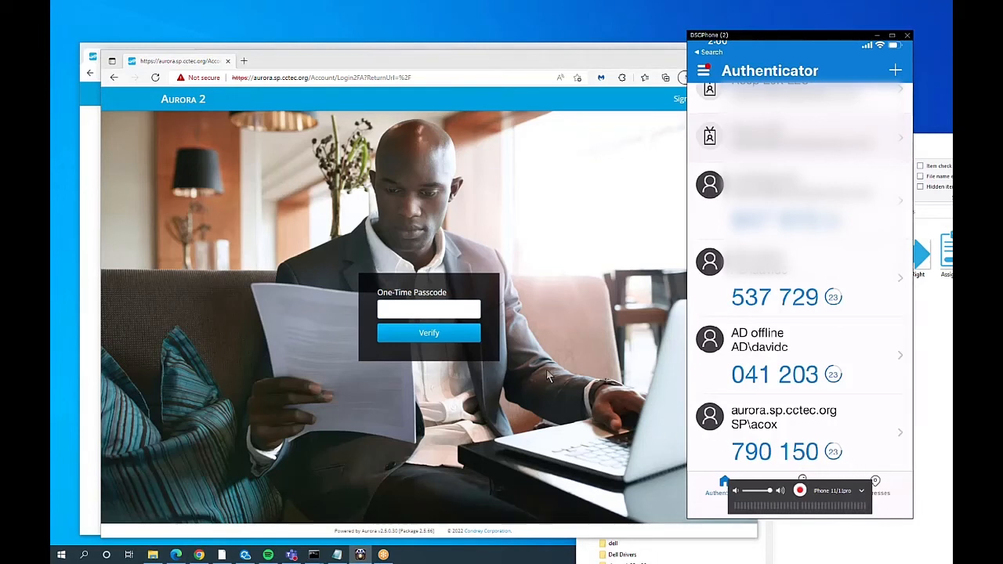
{"action": "left_click", "coordinate": [429, 308]}
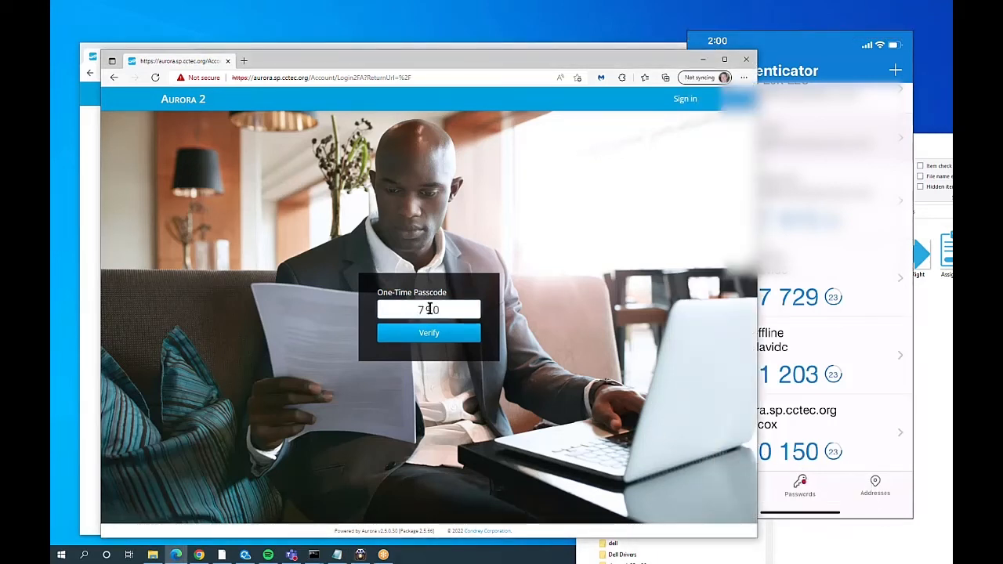
{"action": "left_click", "coordinate": [428, 333]}
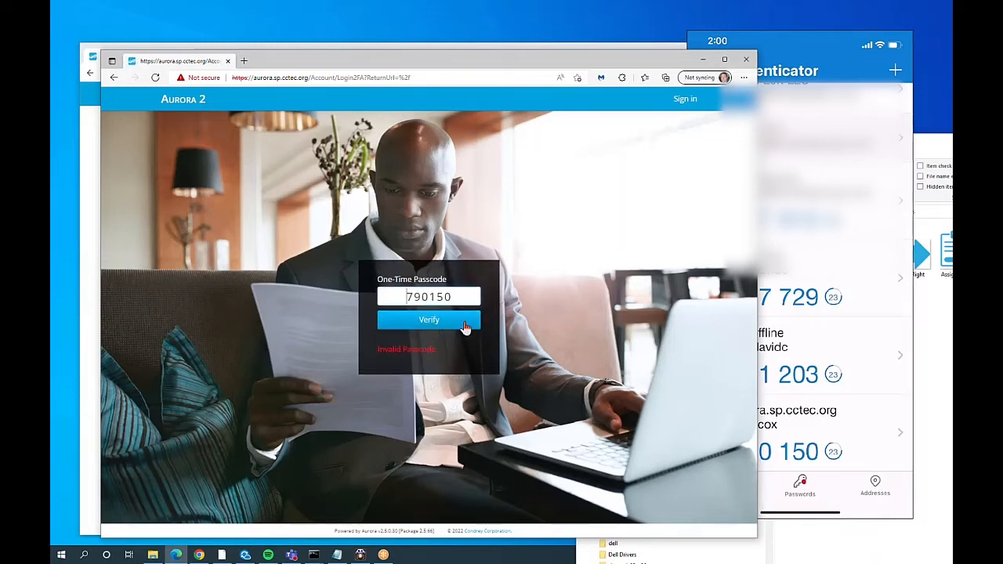
Replace the rejected passcode with a fresh authenticator code to reach My Files Home.
{"action": "left_click", "coordinate": [847, 438]}
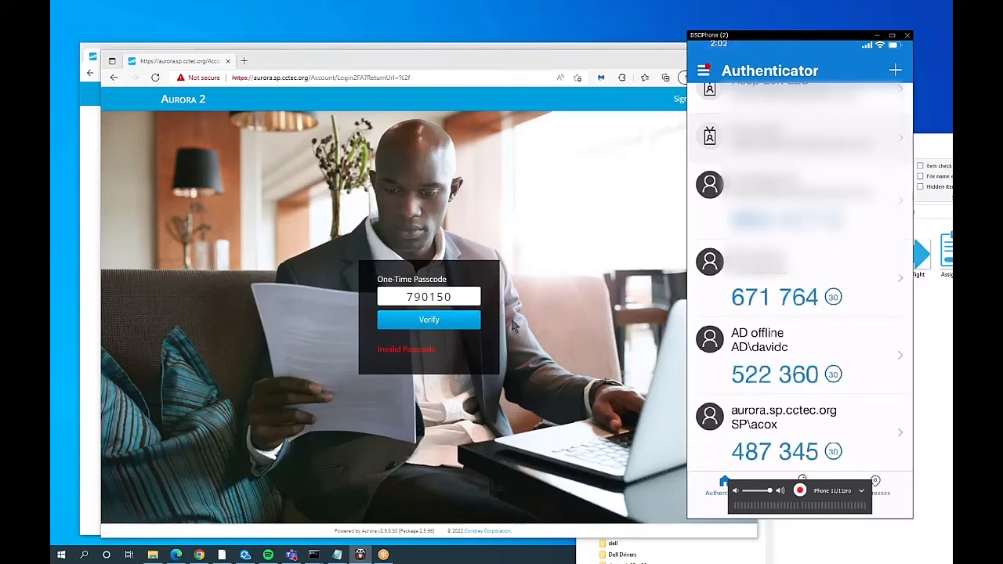
{"action": "left_click", "coordinate": [457, 297]}
{"action": "left_click_drag", "start_coordinate": [458, 296], "coordinate": [401, 297]}
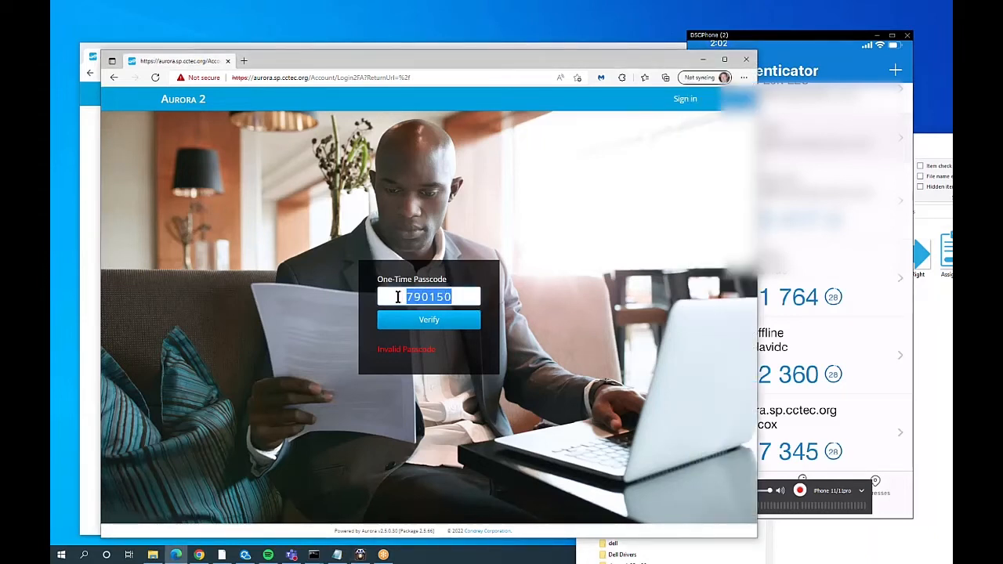
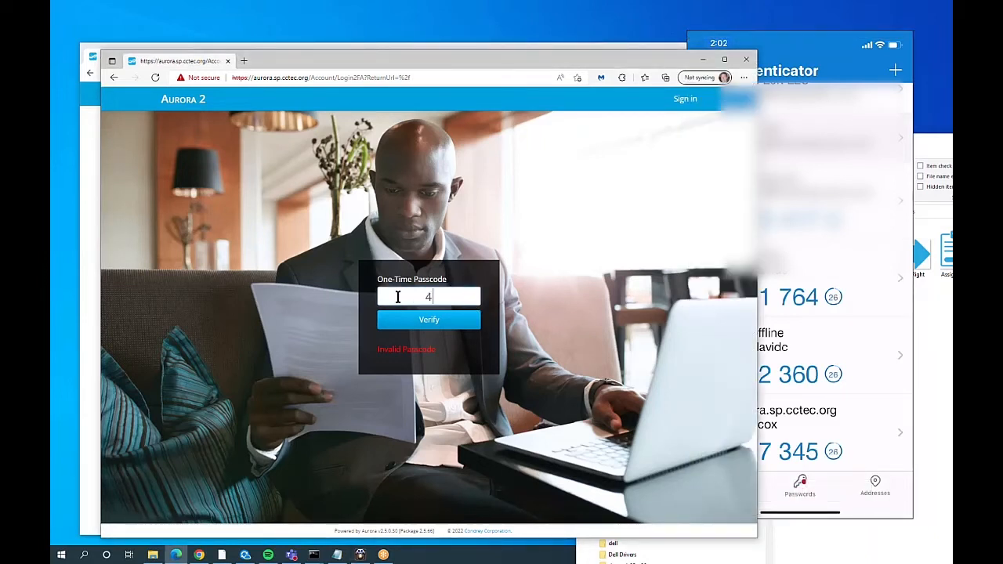
{"action": "left_click", "coordinate": [441, 316]}
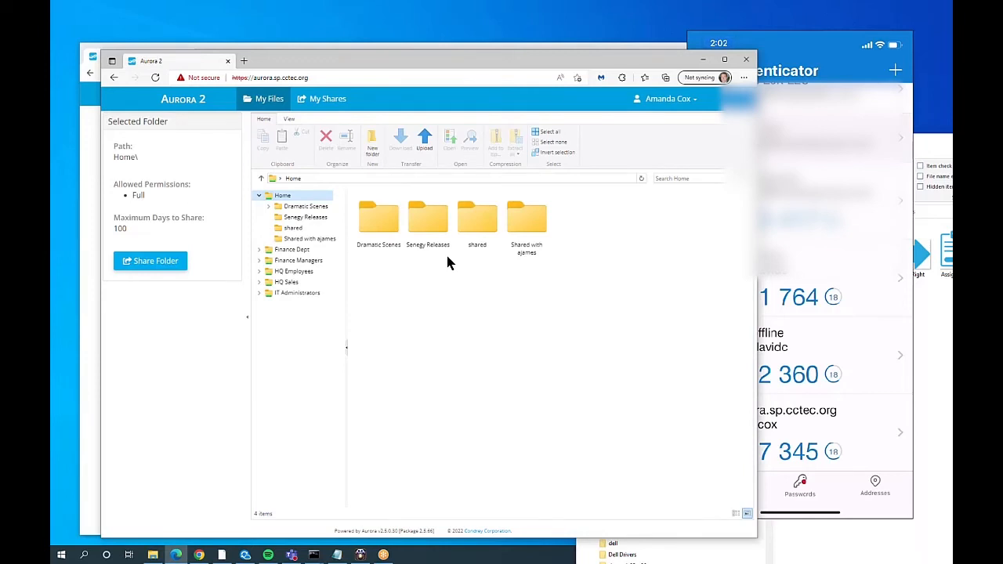
Sign the user out and open Branding settings in the admin window.
{"action": "mouse_move", "coordinate": [697, 96]}
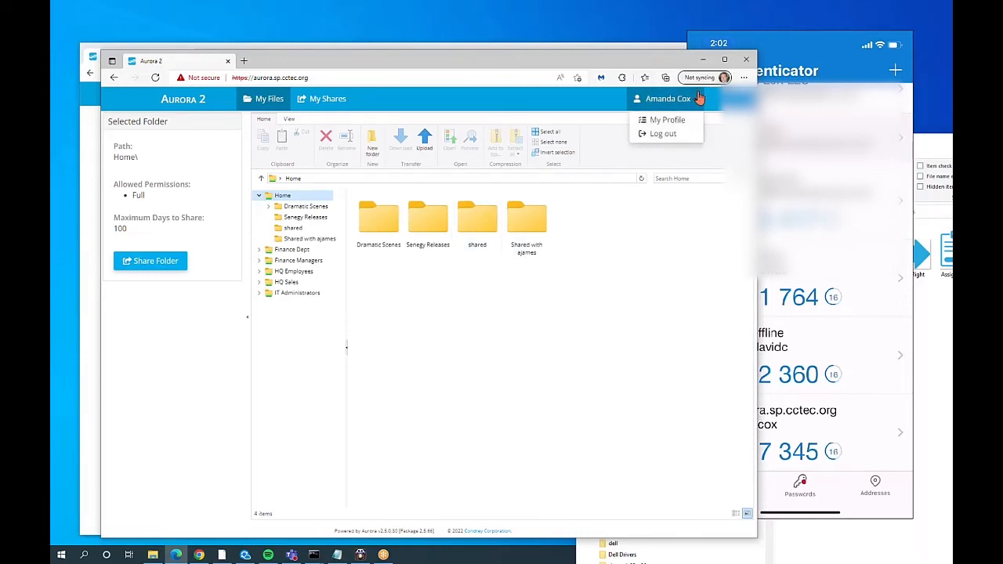
{"action": "left_click", "coordinate": [654, 134]}
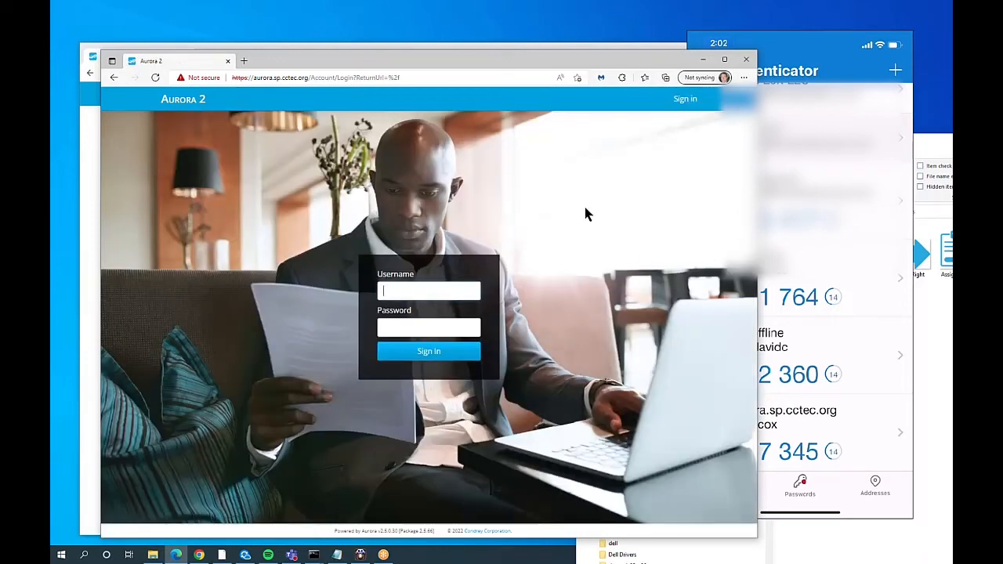
{"action": "left_click_drag", "start_coordinate": [593, 63], "coordinate": [605, 139]}
{"action": "left_click", "coordinate": [559, 52]}
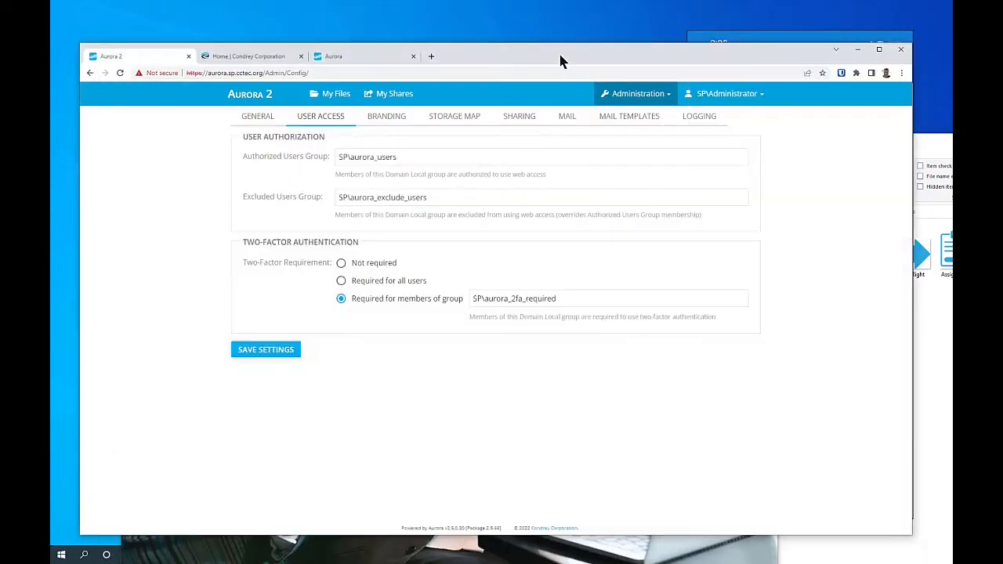
{"action": "left_click", "coordinate": [383, 117]}
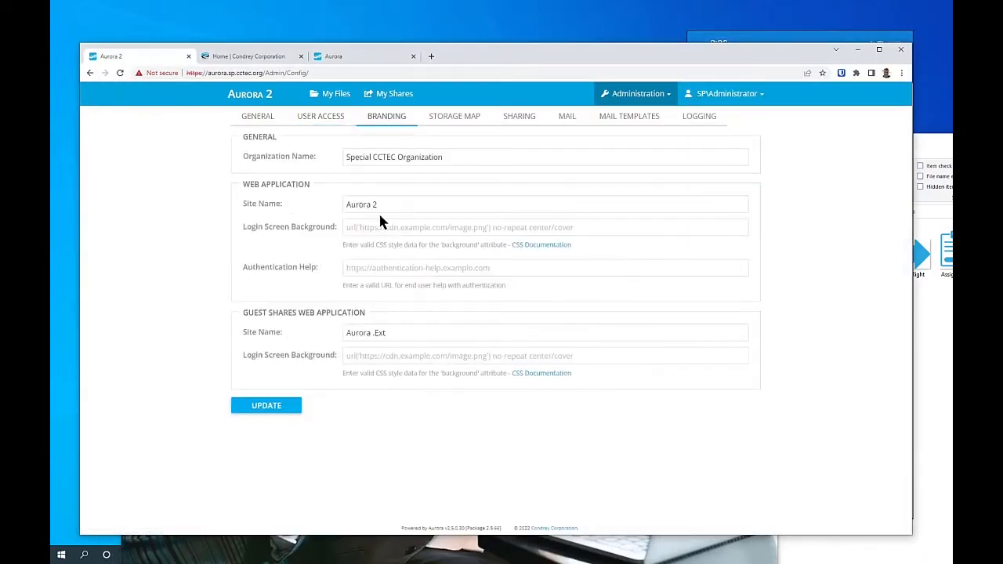
Change Site Name from Aurora 2 to 'My Org Remote Access' and save it.
{"action": "left_click_drag", "start_coordinate": [940, 300], "coordinate": [882, 296]}
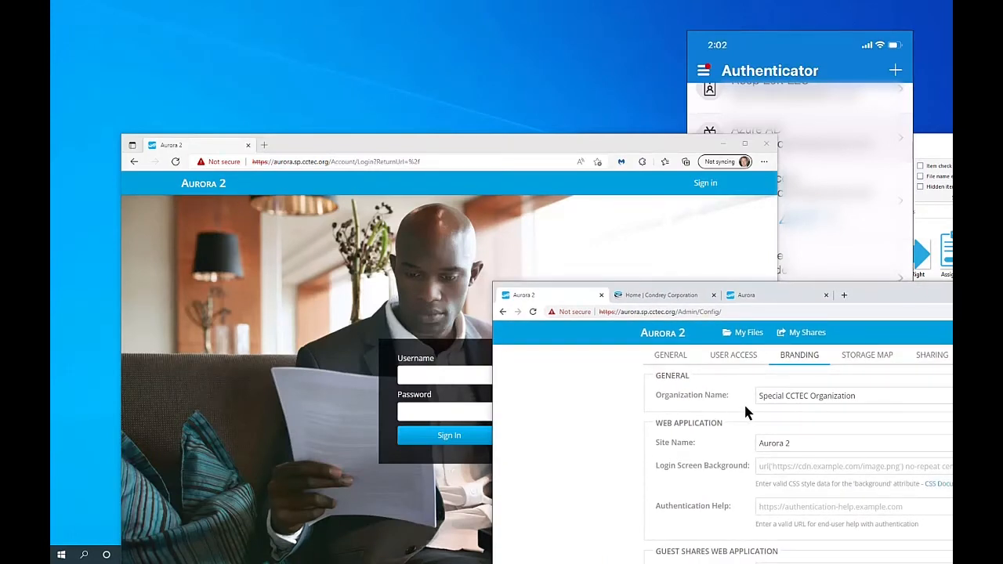
{"action": "left_click_drag", "start_coordinate": [787, 444], "coordinate": [702, 449]}
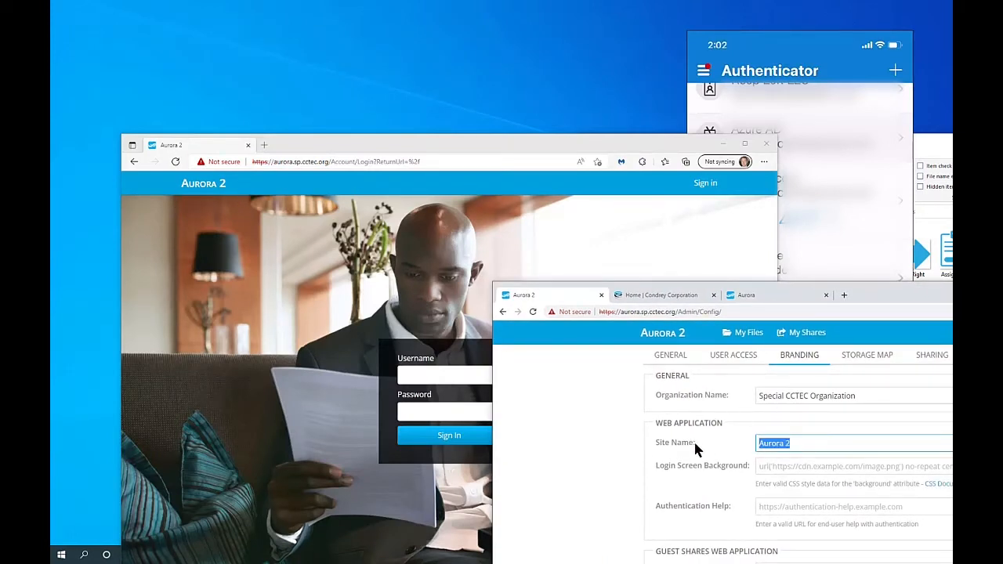
{"action": "type", "text": "My Org Remote Access"}
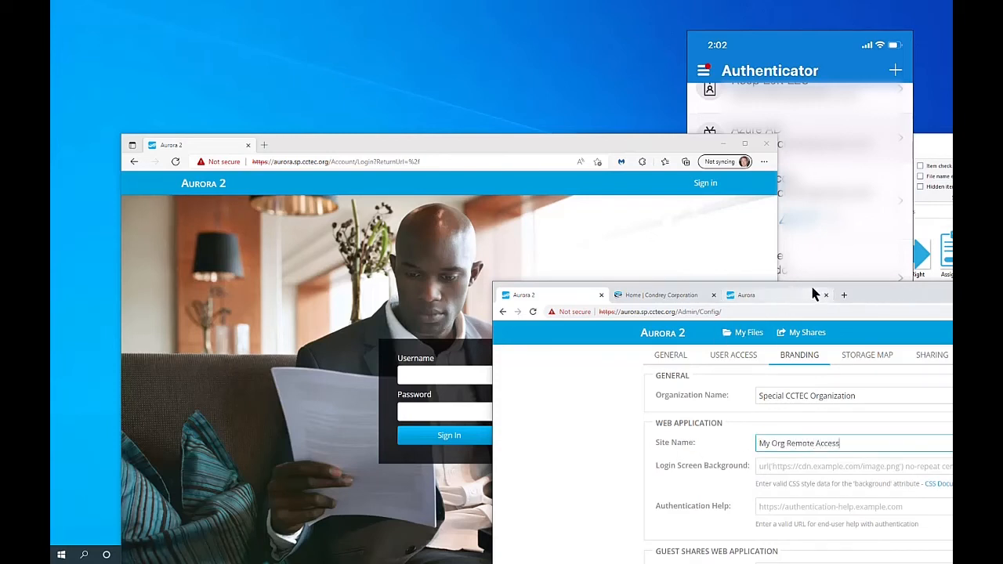
{"action": "left_click_drag", "start_coordinate": [875, 298], "coordinate": [662, 46]}
{"action": "left_click", "coordinate": [494, 392]}
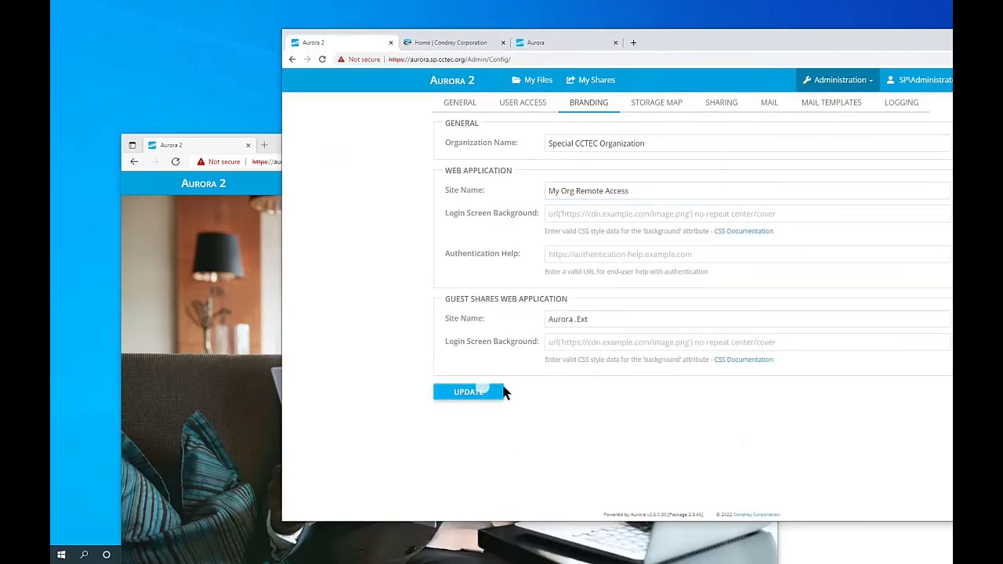
{"action": "left_click", "coordinate": [270, 148]}
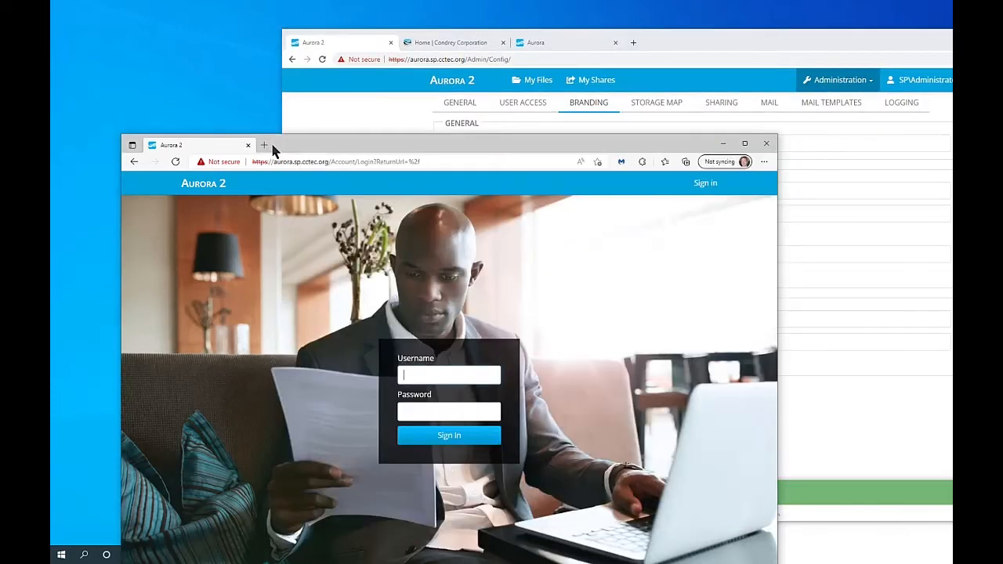
Reload the login page to show 'My Org Remote Access', then return to Branding settings.
{"action": "left_click", "coordinate": [175, 162]}
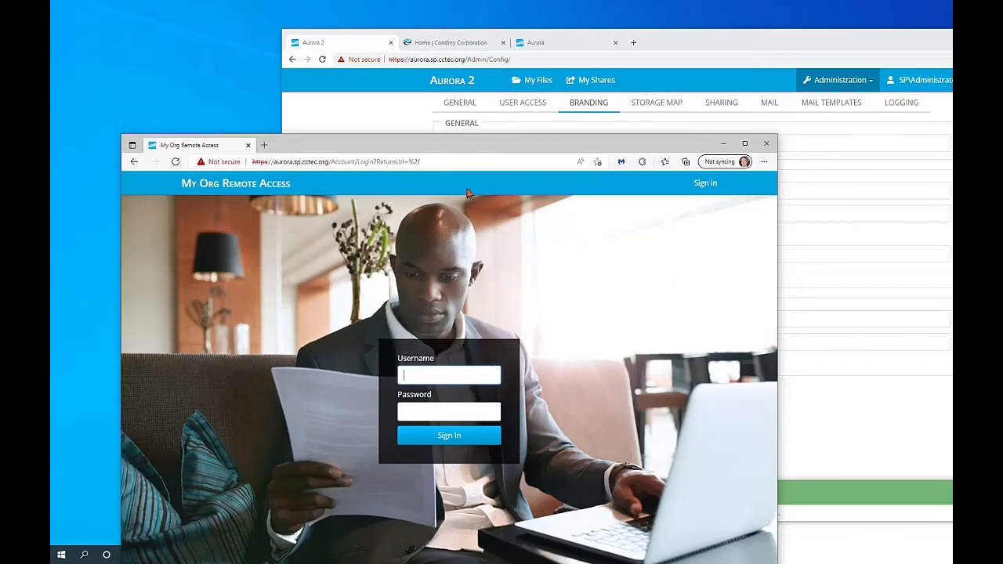
{"action": "left_click_drag", "start_coordinate": [413, 148], "coordinate": [352, 45]}
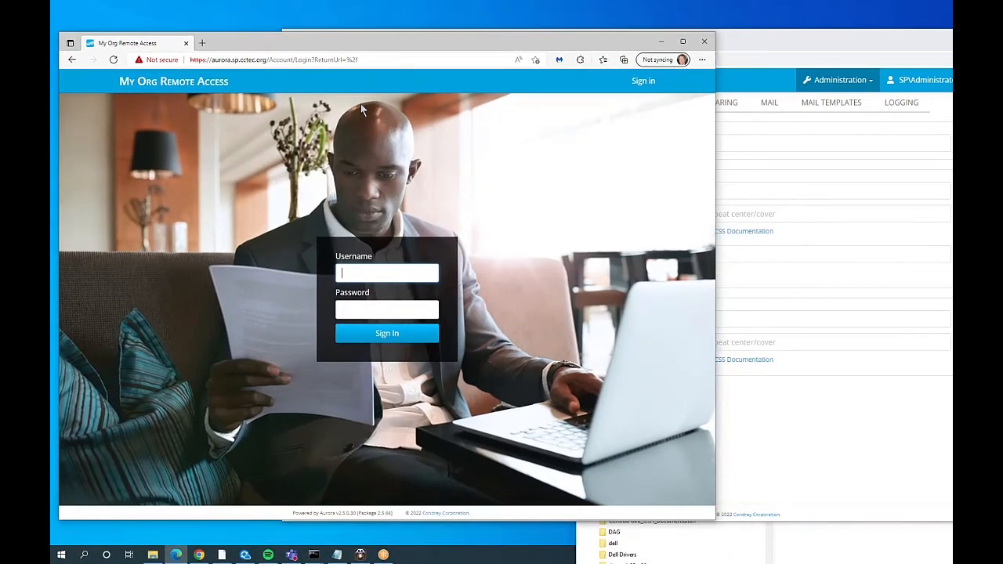
{"action": "left_click", "coordinate": [779, 36]}
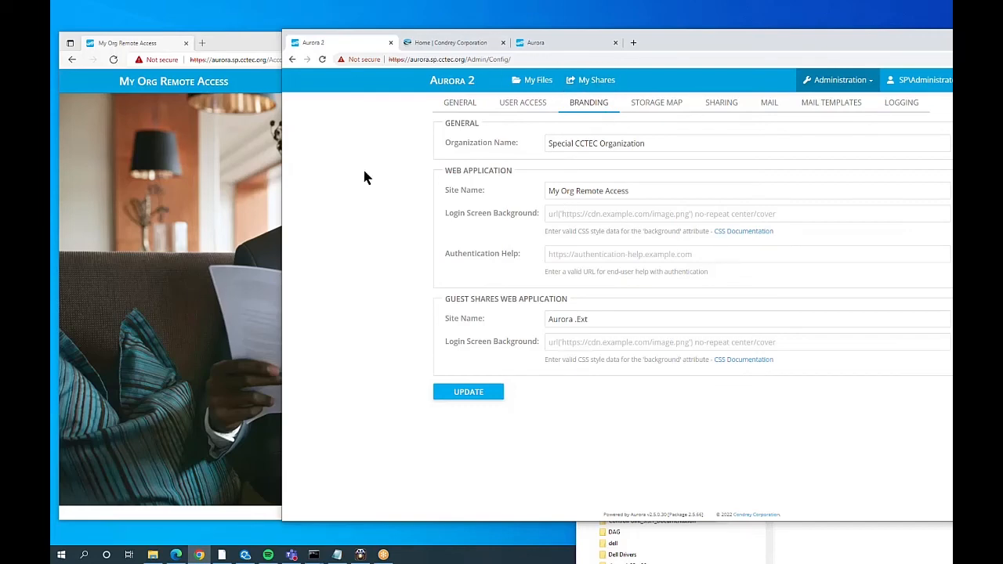
Copy the Condrey laptop photo's address and select its no-repeat center/cover CSS background line in Notepad.
{"action": "left_click", "coordinate": [446, 42]}
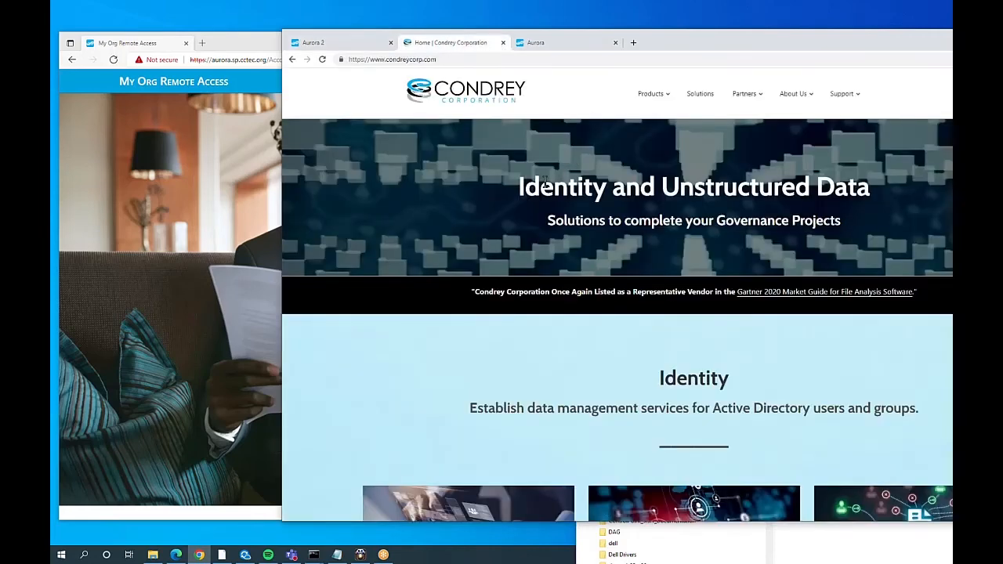
{"action": "scroll", "coordinate": [591, 272], "scroll_direction": "down", "scroll_amount": 3}
{"action": "scroll", "coordinate": [566, 428], "scroll_direction": "up", "scroll_amount": 1}
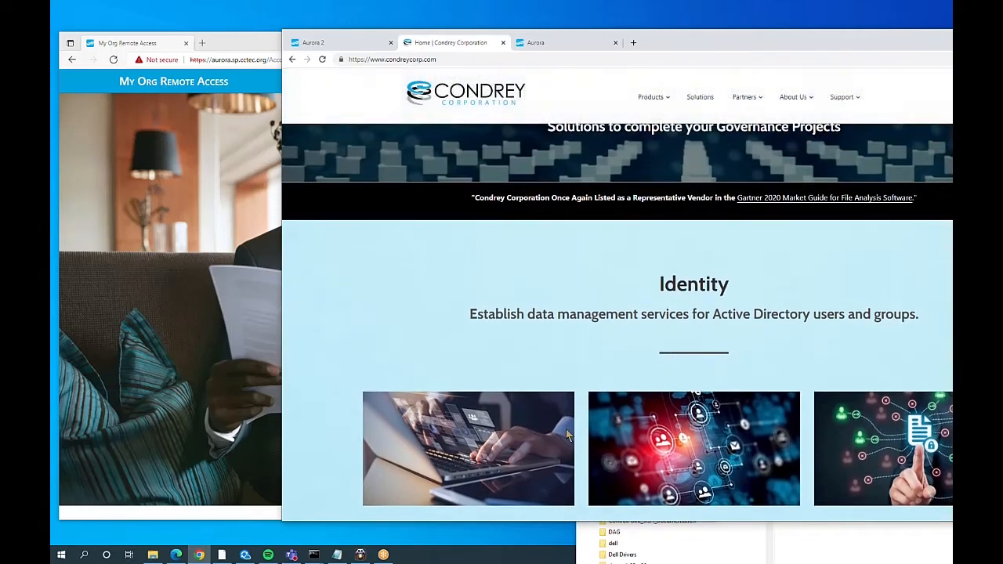
{"action": "right_click", "coordinate": [516, 455]}
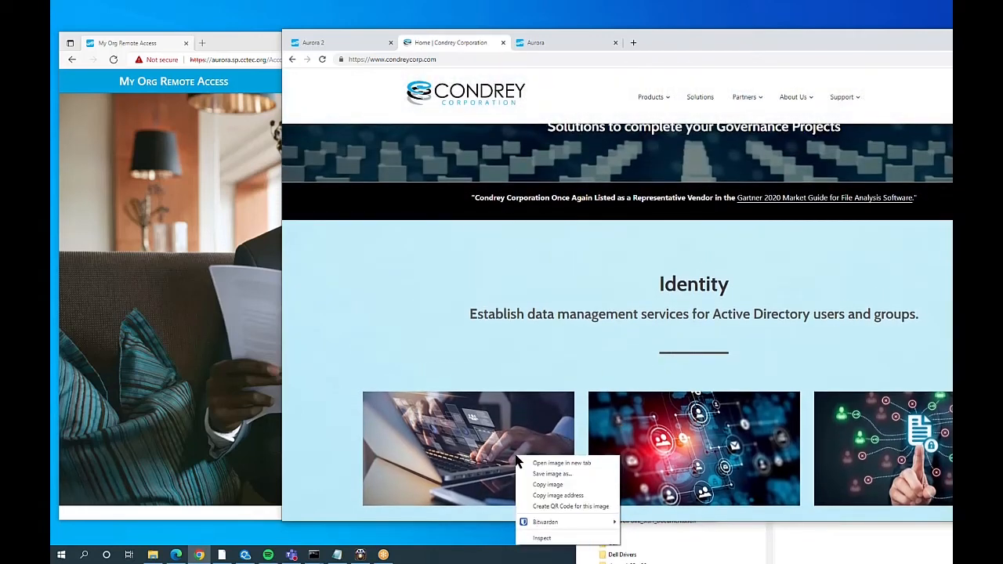
{"action": "left_click", "coordinate": [591, 498]}
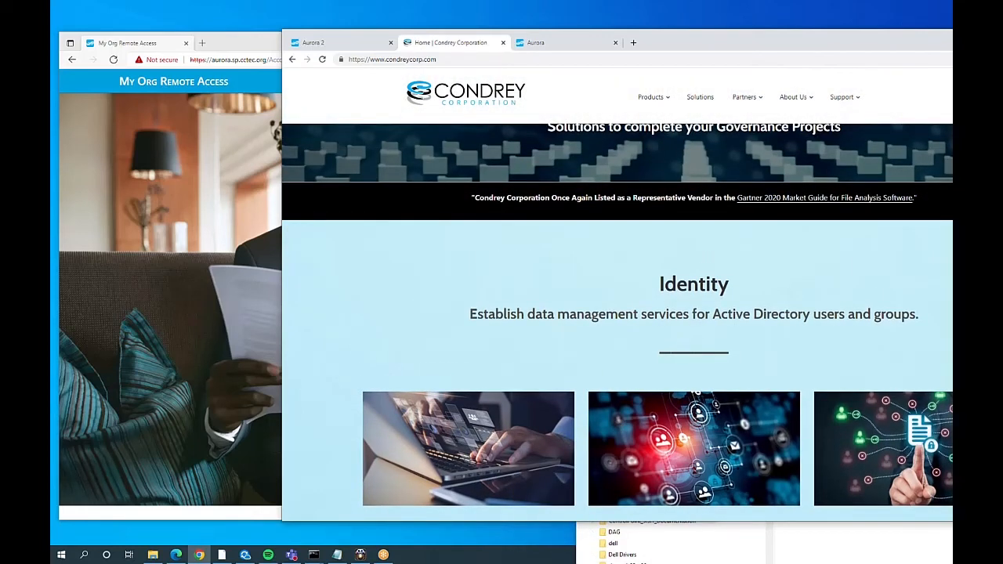
{"action": "left_click", "coordinate": [336, 555]}
{"action": "left_click_drag", "start_coordinate": [434, 293], "coordinate": [553, 147]}
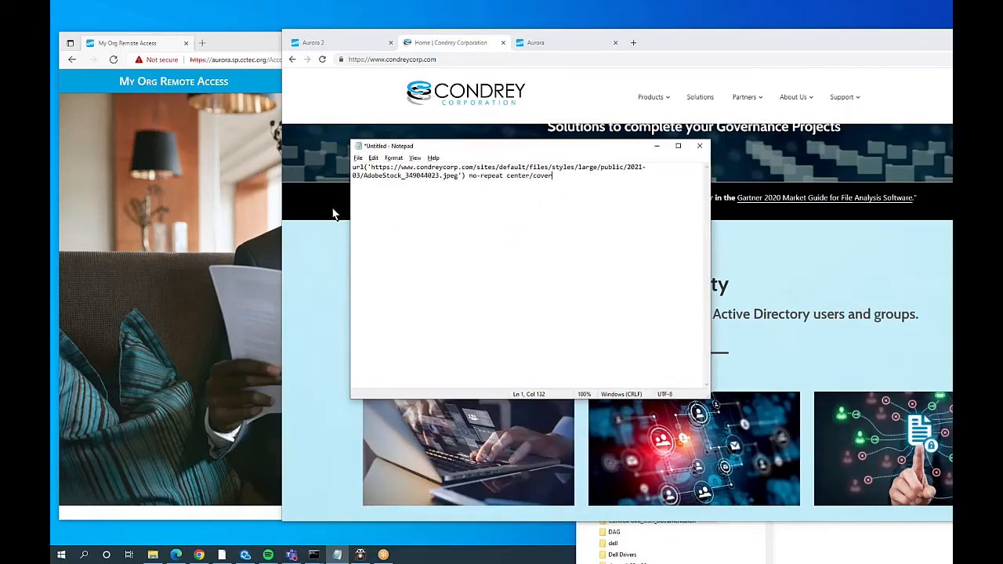
{"action": "left_click_drag", "start_coordinate": [561, 176], "coordinate": [267, 169]}
{"action": "key", "text": "ctrl+c"}
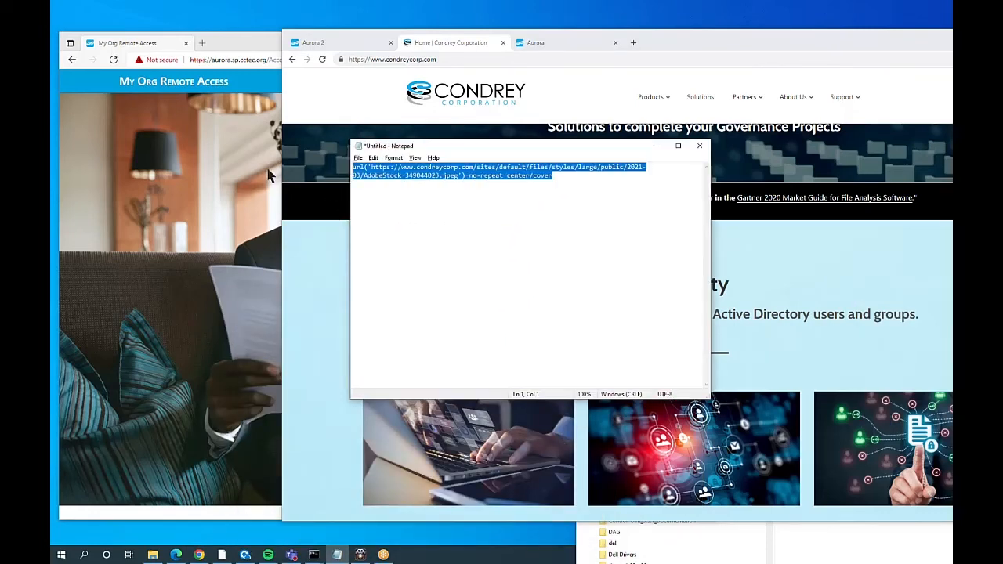
{"action": "left_click", "coordinate": [382, 96]}
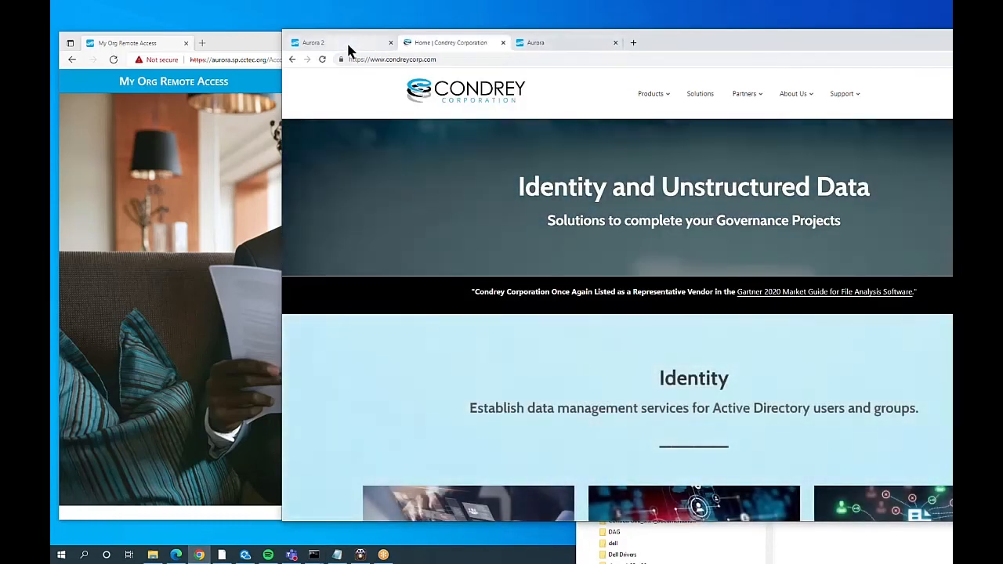
Paste the laptop-photo CSS into Login Screen Background and save the branding.
{"action": "left_click", "coordinate": [346, 42]}
{"action": "left_click", "coordinate": [720, 212]}
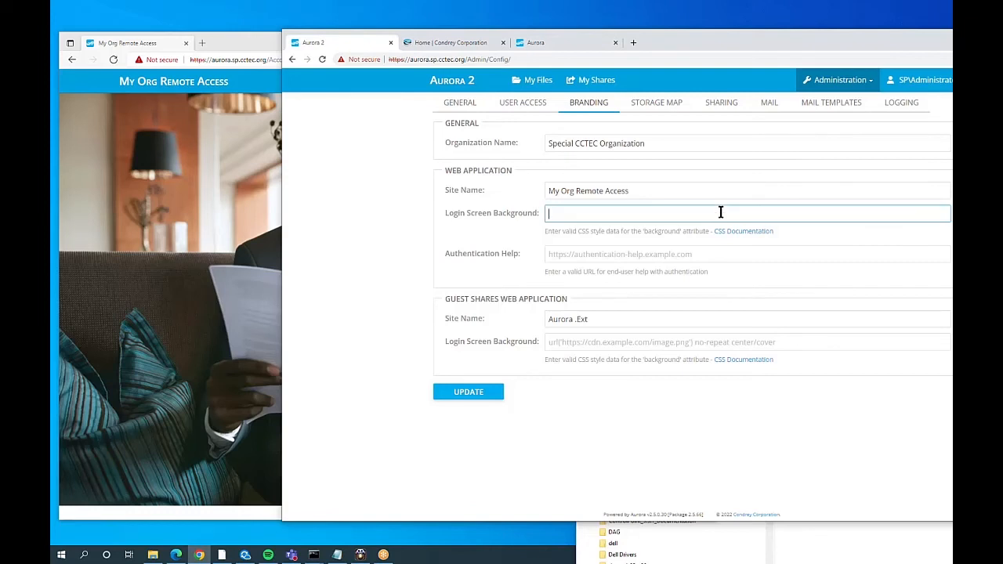
{"action": "key", "text": "ctrl+v"}
{"action": "left_click", "coordinate": [464, 397]}
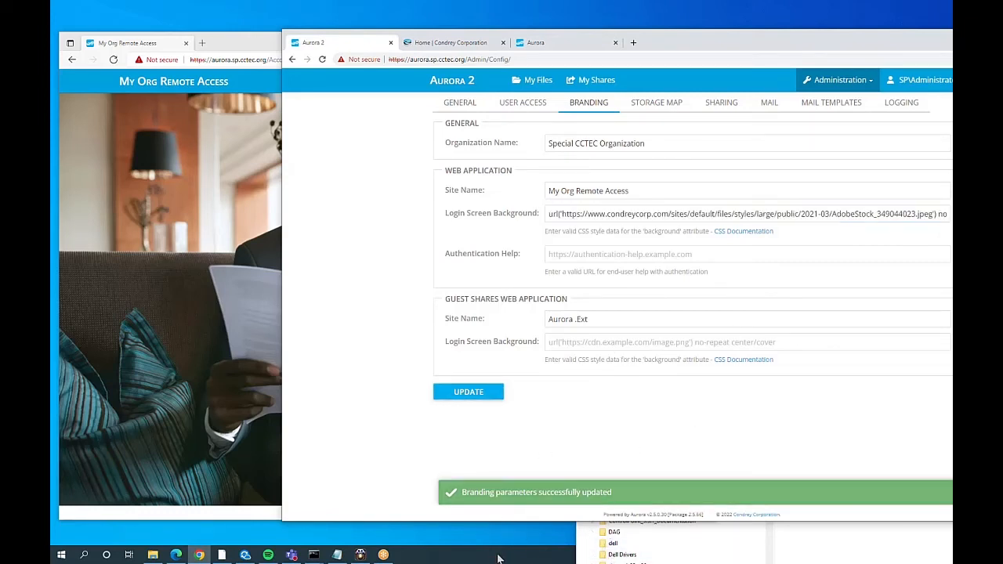
Reload the My Org Remote Access login page to show the new laptop background.
{"action": "left_click", "coordinate": [454, 43]}
{"action": "scroll", "coordinate": [488, 358], "scroll_direction": "down", "scroll_amount": 3}
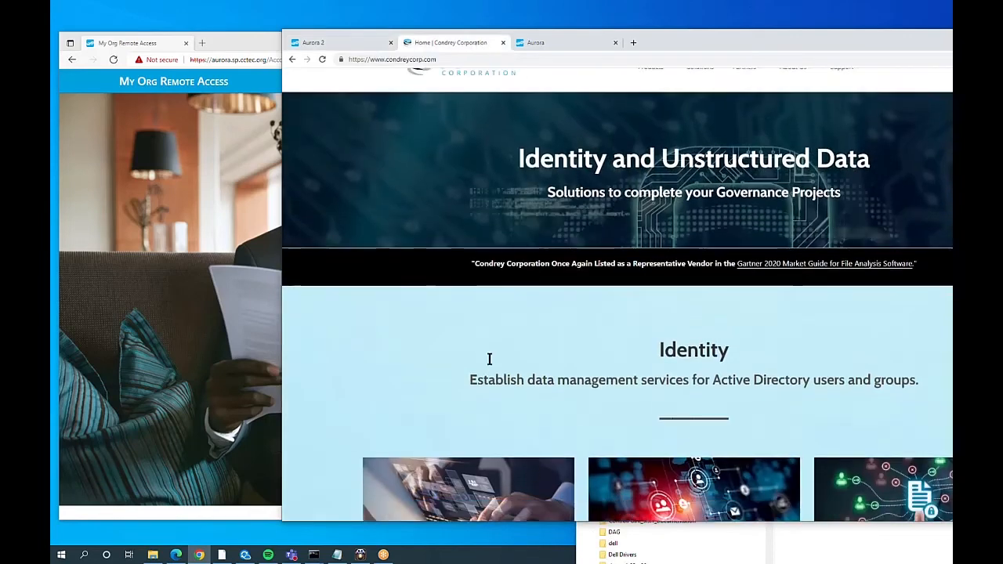
{"action": "left_click", "coordinate": [245, 329]}
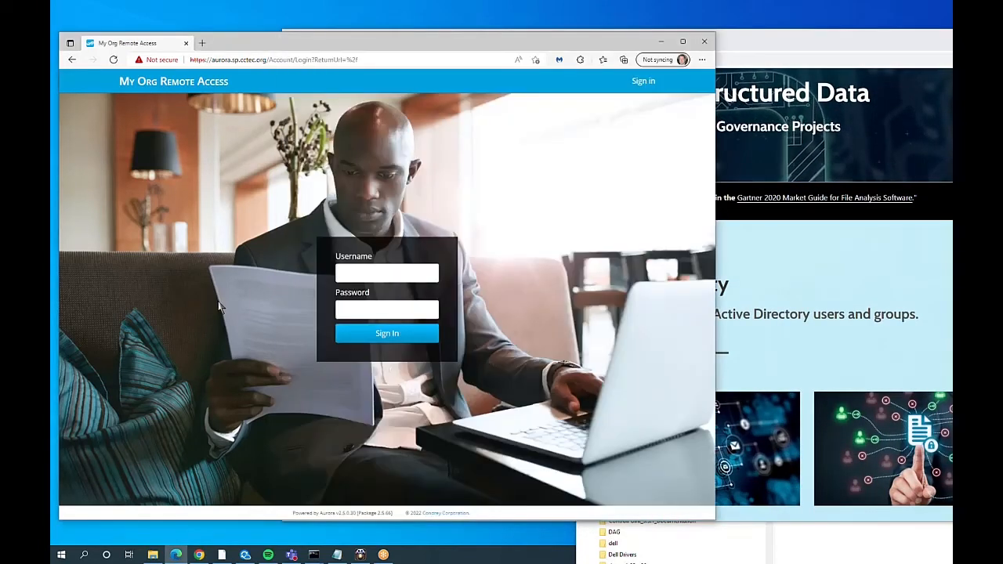
{"action": "left_click", "coordinate": [113, 60]}
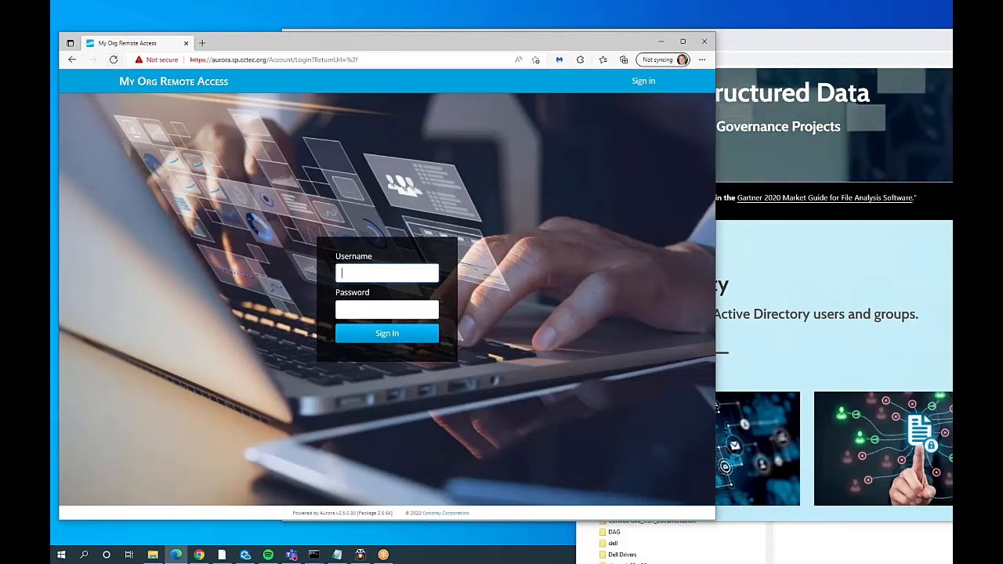
{"action": "key", "text": "alt+Tab"}
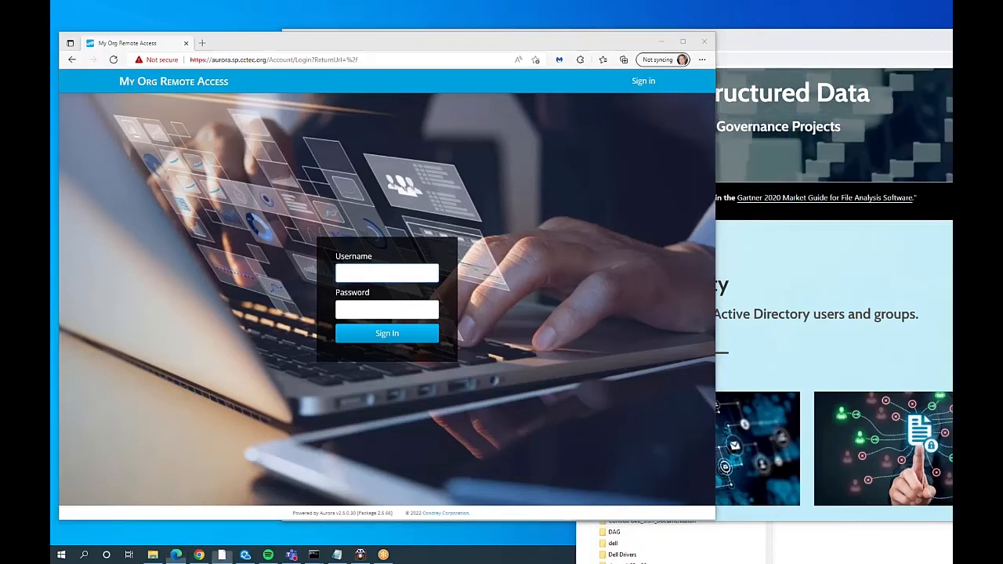